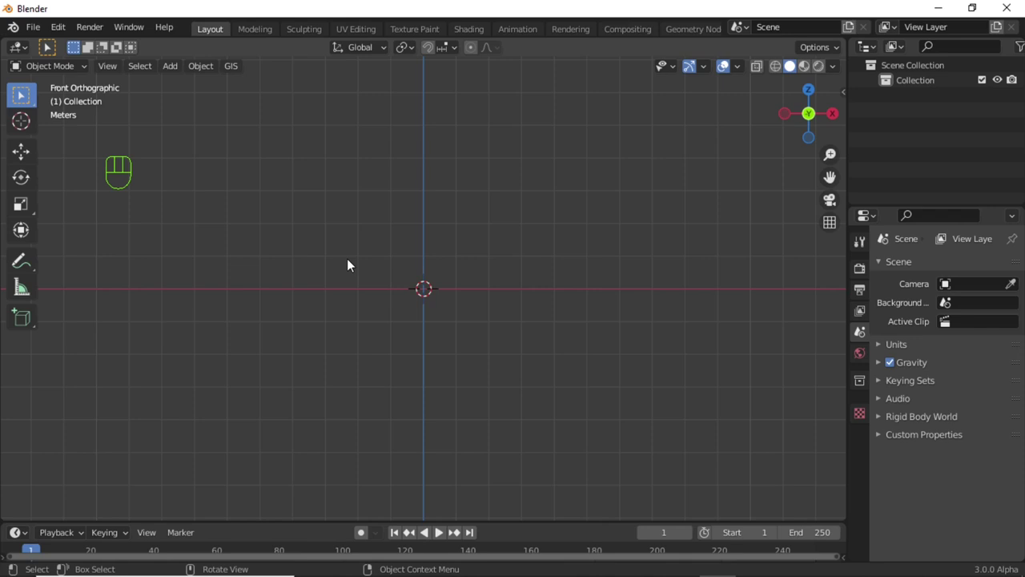
Step: Add a plane mesh and, in Edit Mode, rotate its geometry 90° about the X axis
key(shift+a)
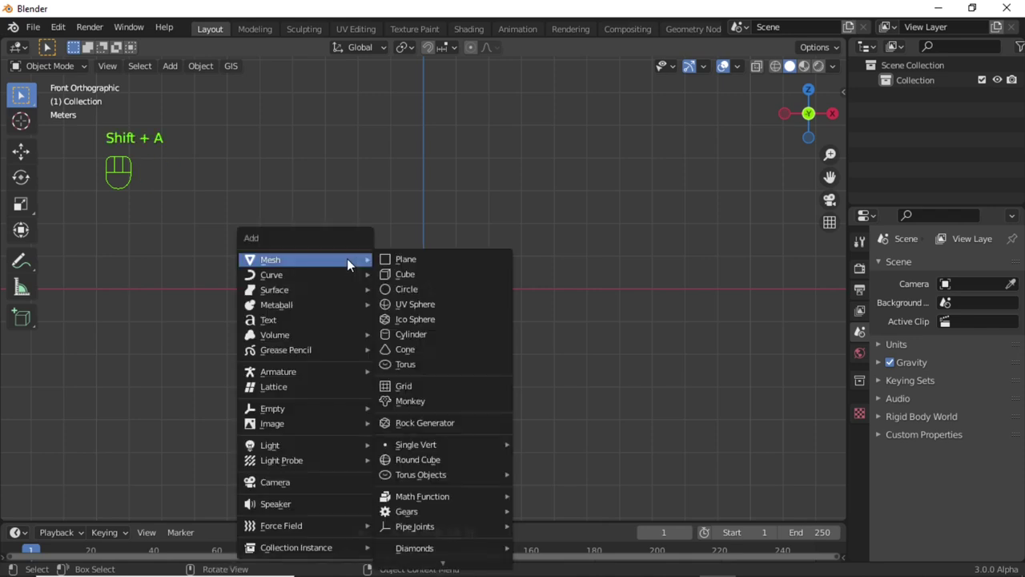
click(396, 259)
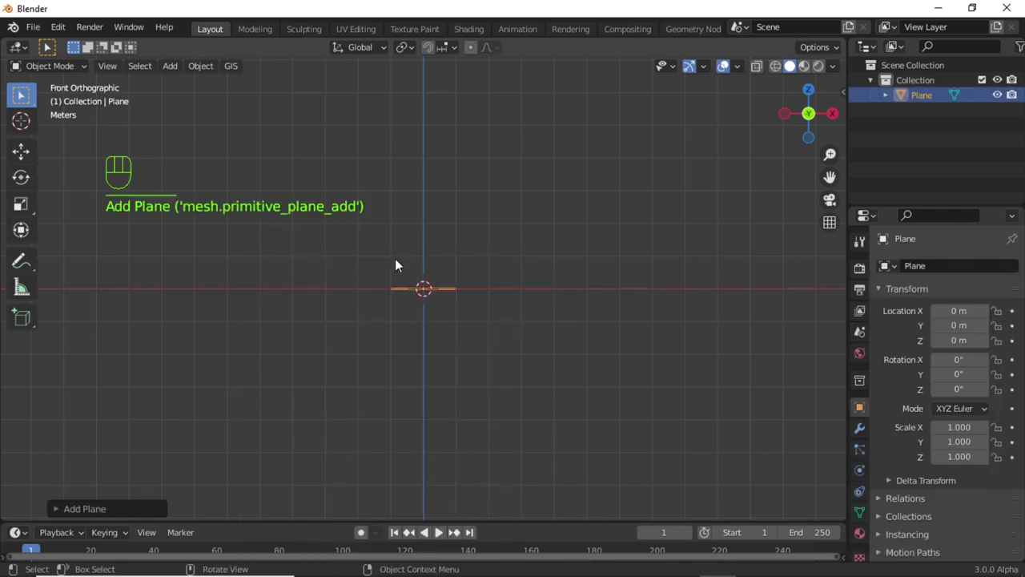
click(61, 65)
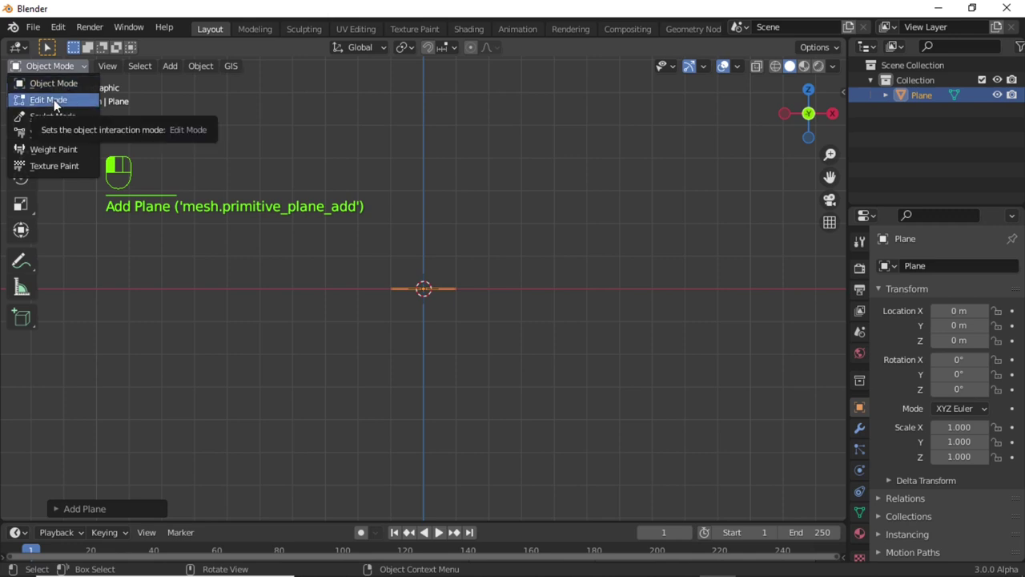
click(50, 99)
key(r)
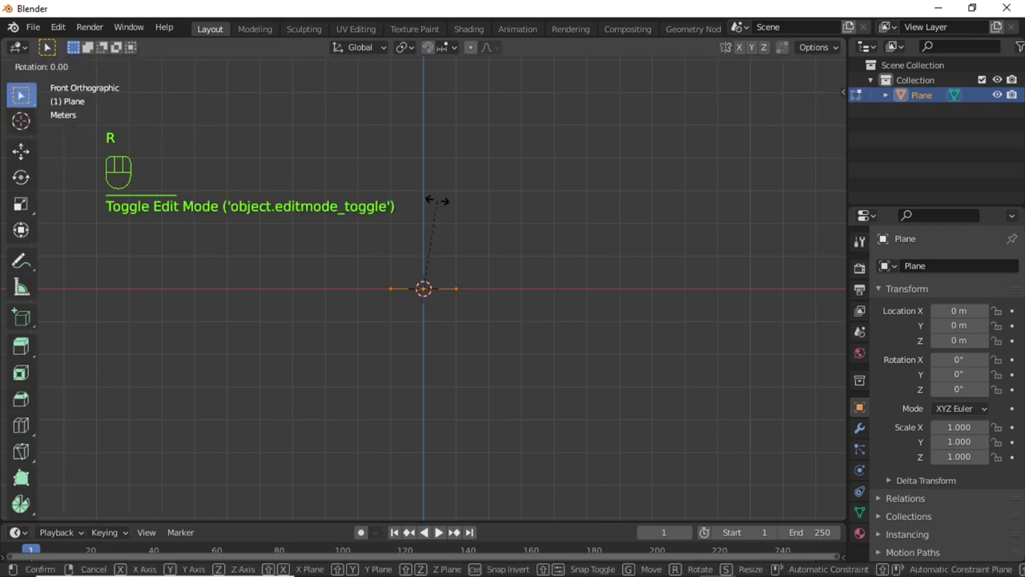
text(x)
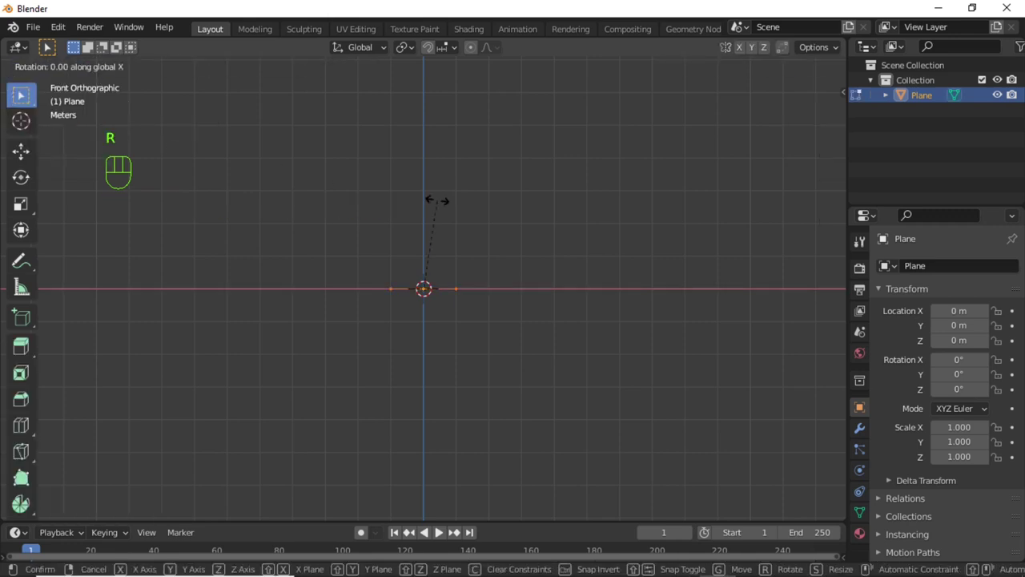
text(90)
click(437, 200)
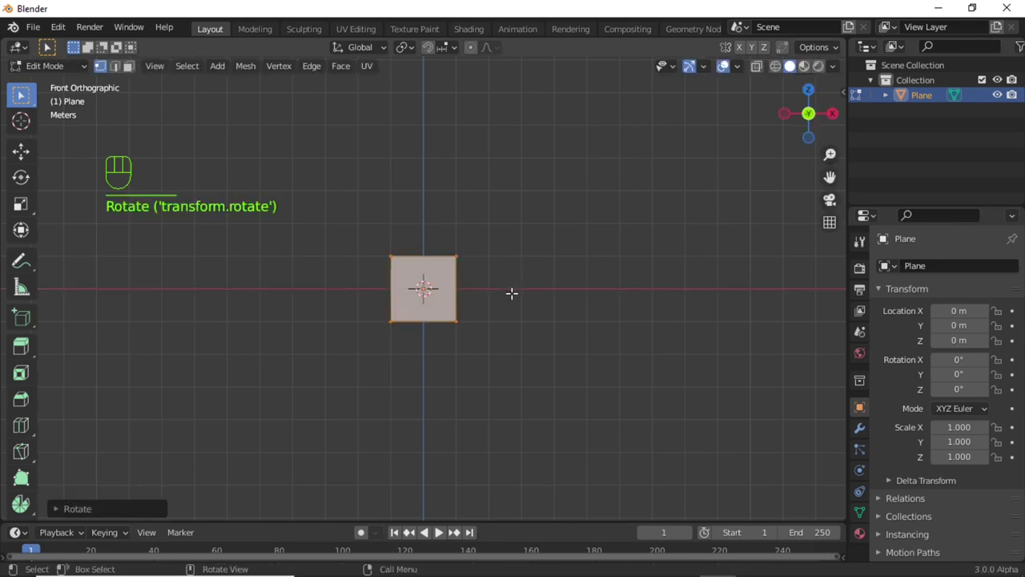
Step: Scale the plane's geometry by a factor of 2 and clear the selection
text(s2)
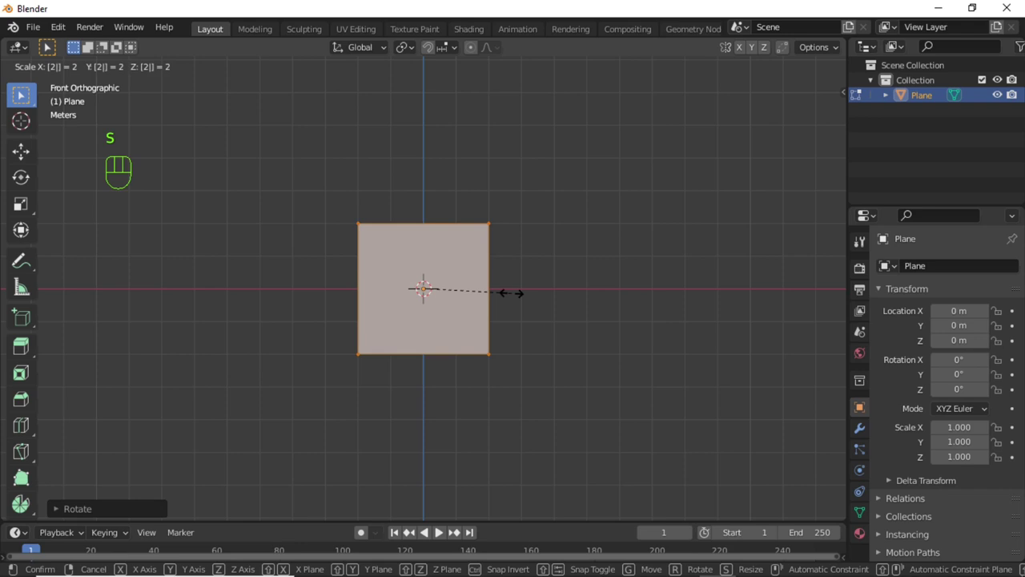
click(511, 293)
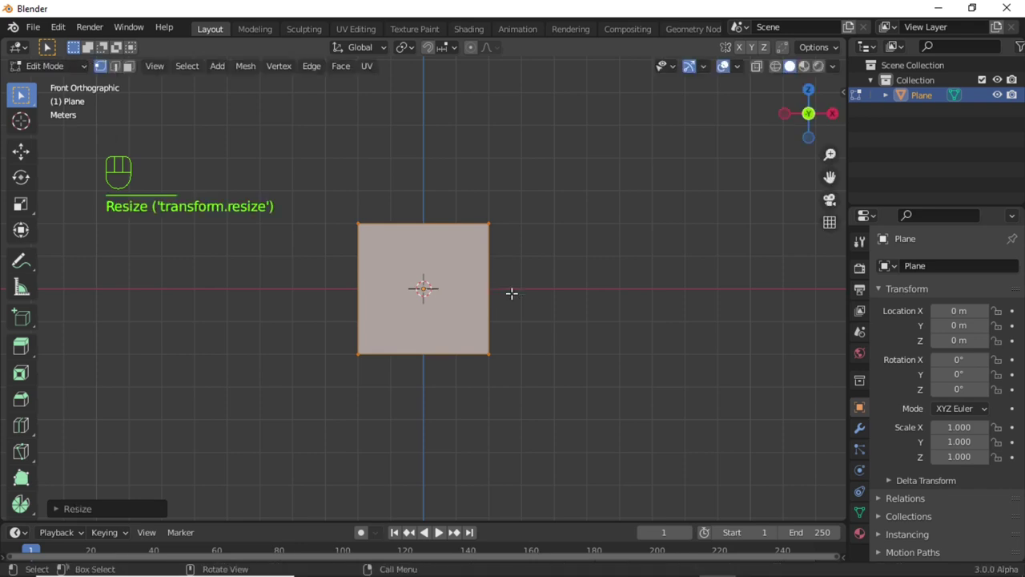
click(549, 309)
Step: Add five evenly spaced horizontal loop cuts across the plane, without sliding them, and deselect the new edges
scroll(428, 317, up, 2)
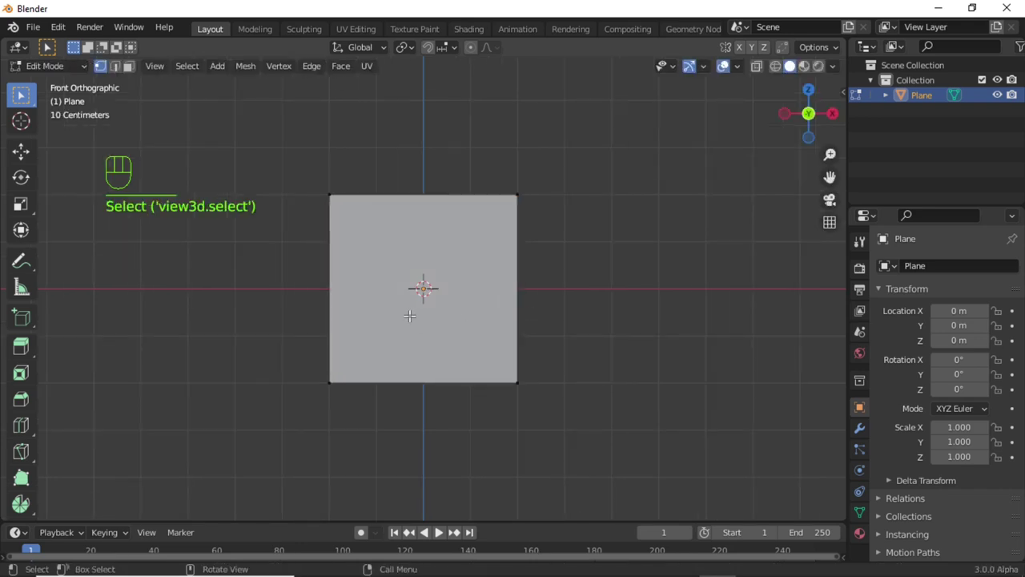
key(ctrl+r)
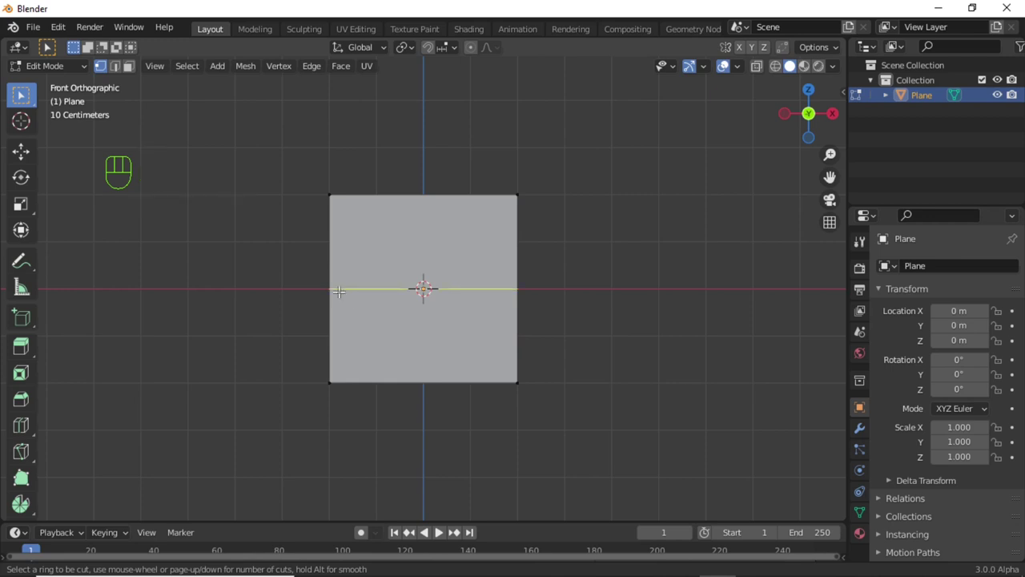
scroll(339, 292, up, 1)
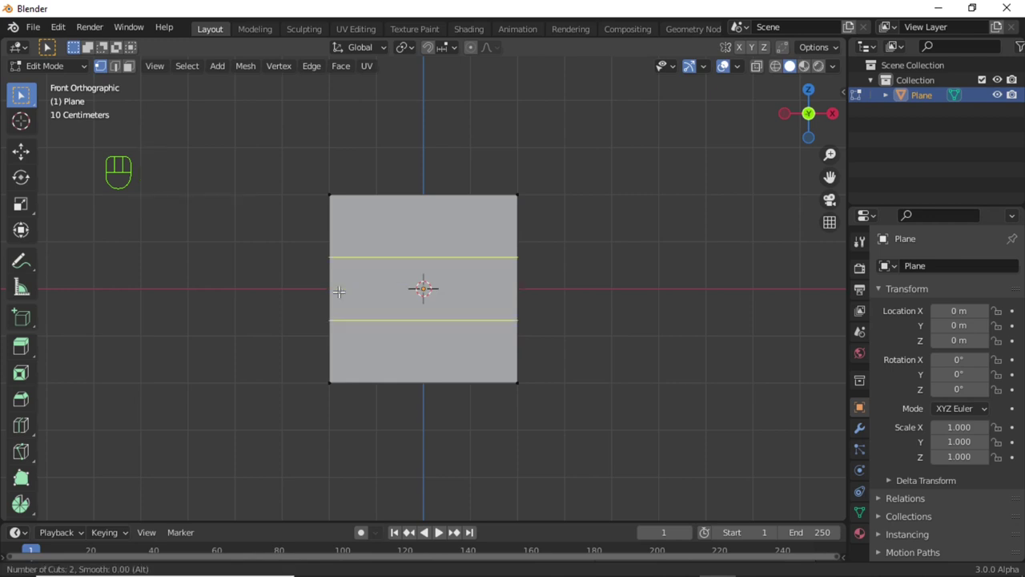
scroll(338, 291, up, 1)
scroll(339, 292, up, 1)
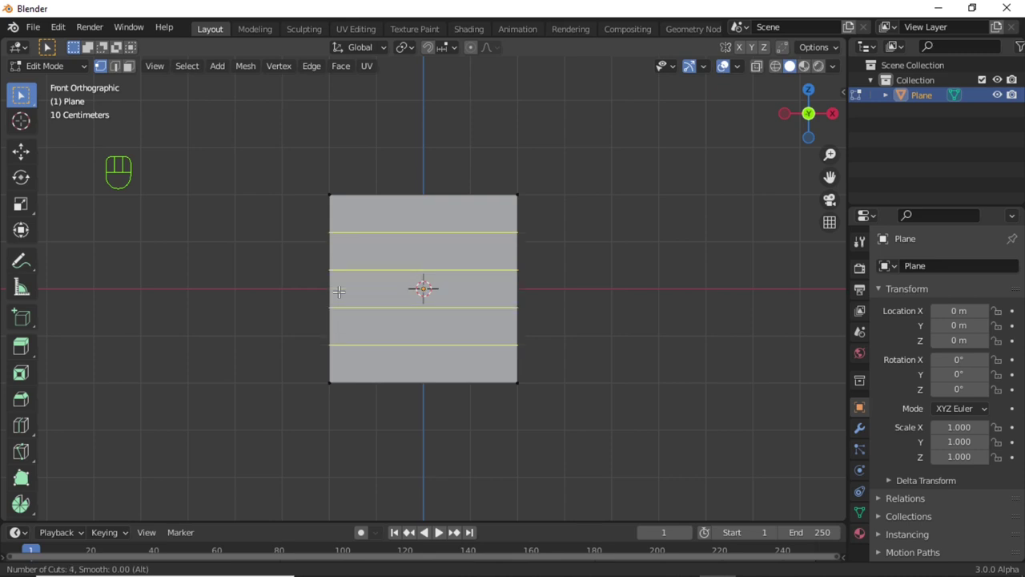
scroll(339, 292, up, 1)
click(338, 292)
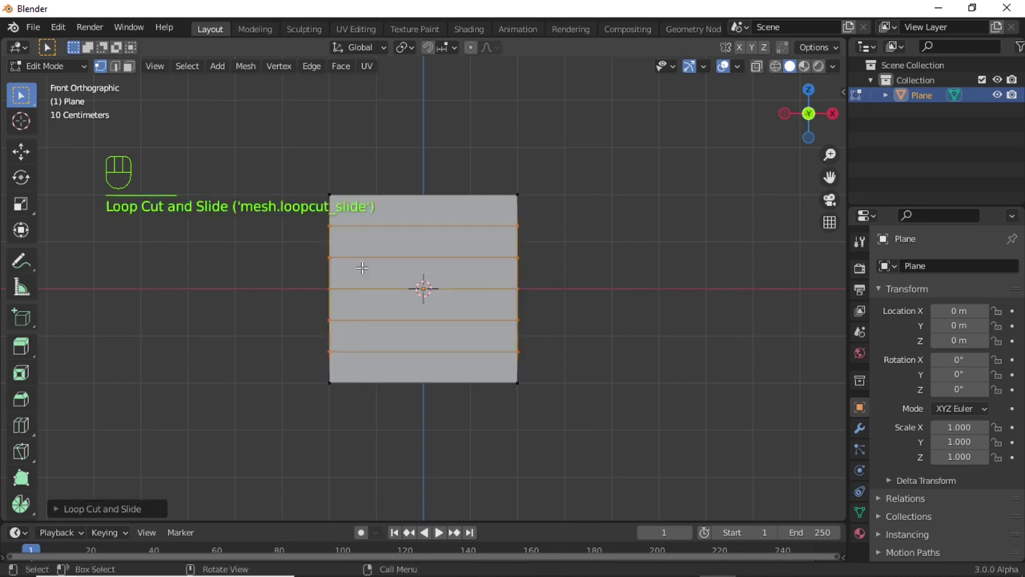
click(291, 216)
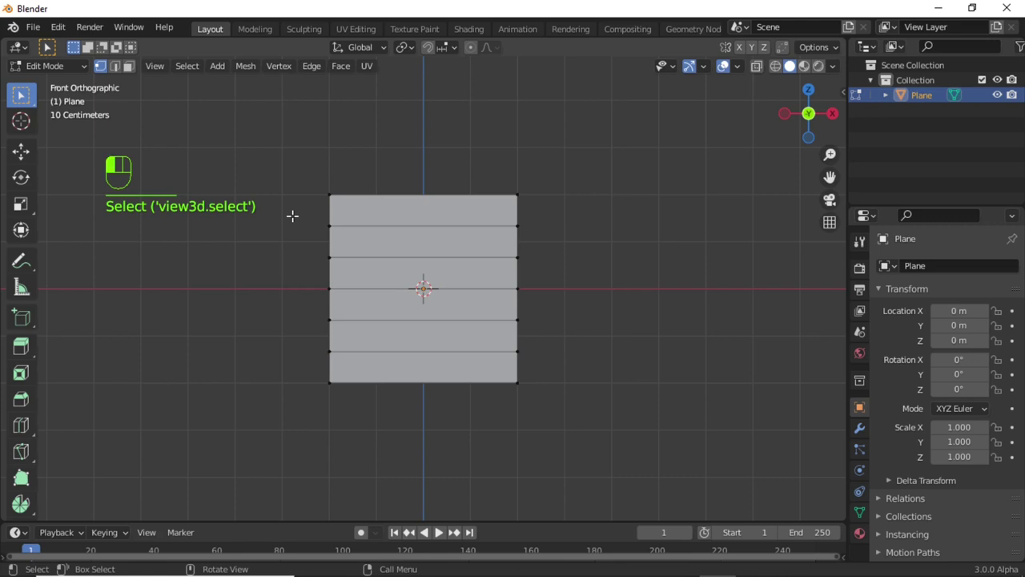
Step: Move the five loop-cut vertices on the plane's left edge up 0.4 m along Z
drag(292, 216, 355, 362)
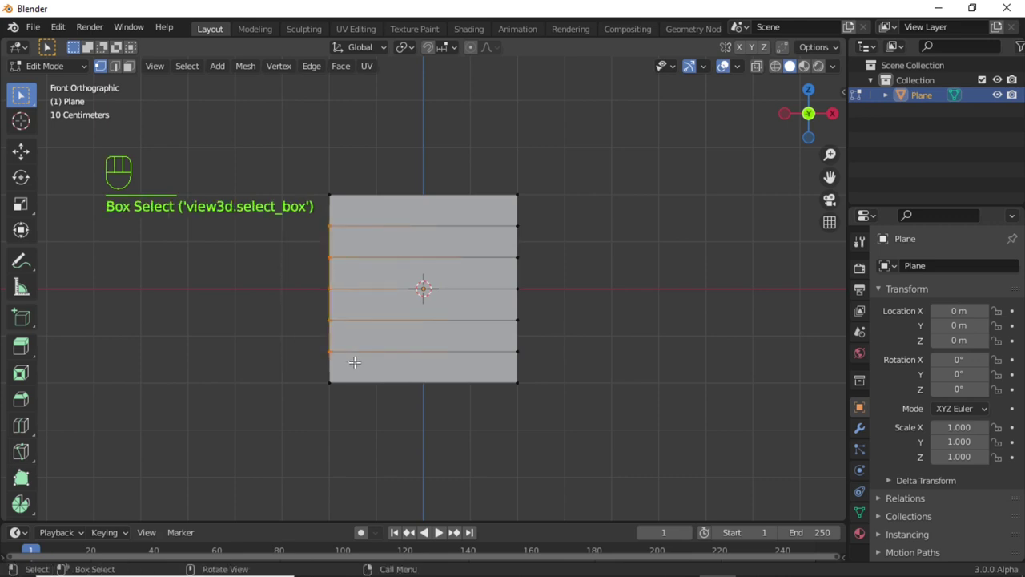
key(g)
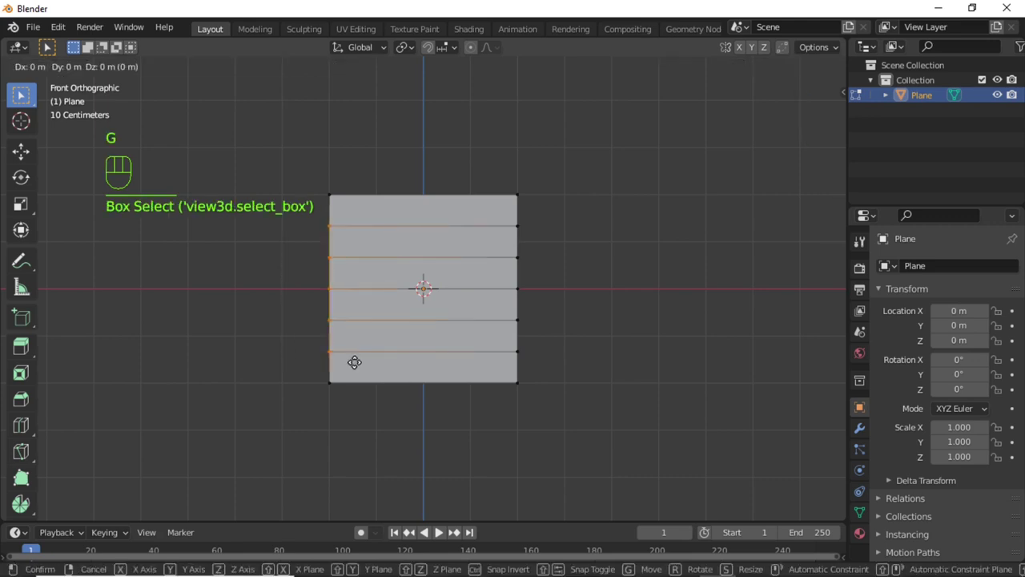
text(z.4)
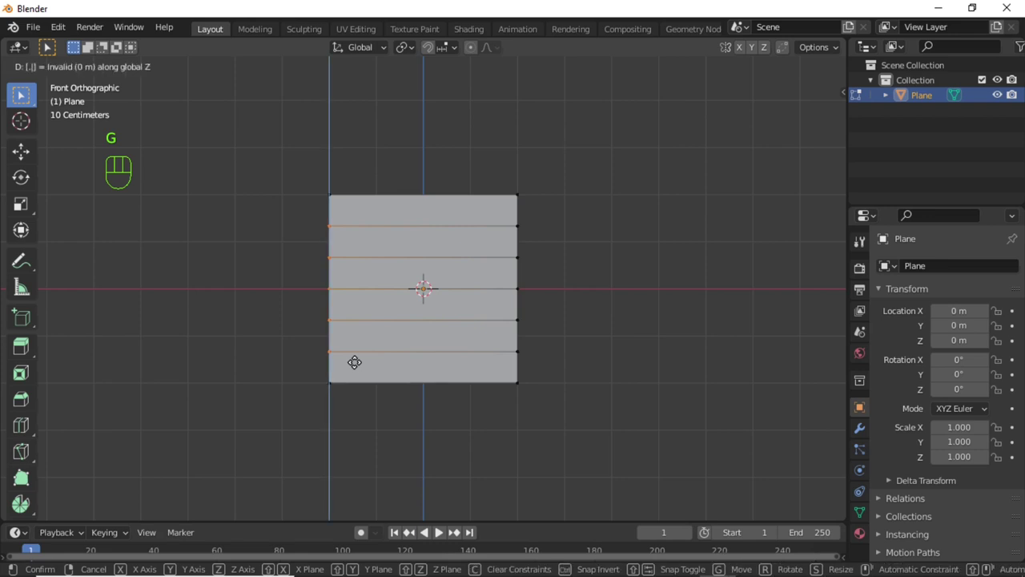
click(354, 362)
Step: Move the five loop-cut vertices on the plane's right edge down along Z by -0.4 m and deselect them
drag(499, 215, 540, 368)
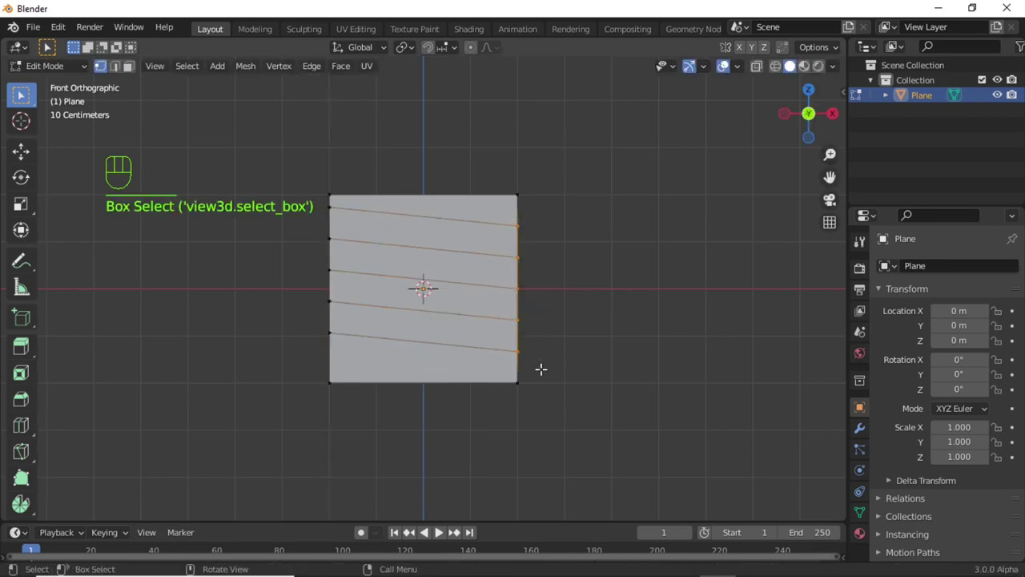
key(g)
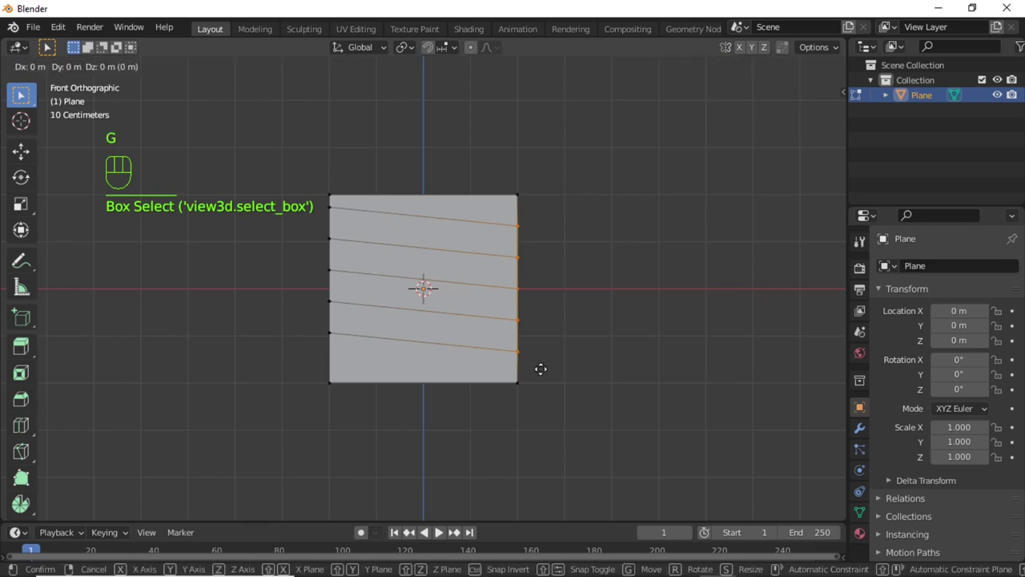
text(z-0.2)
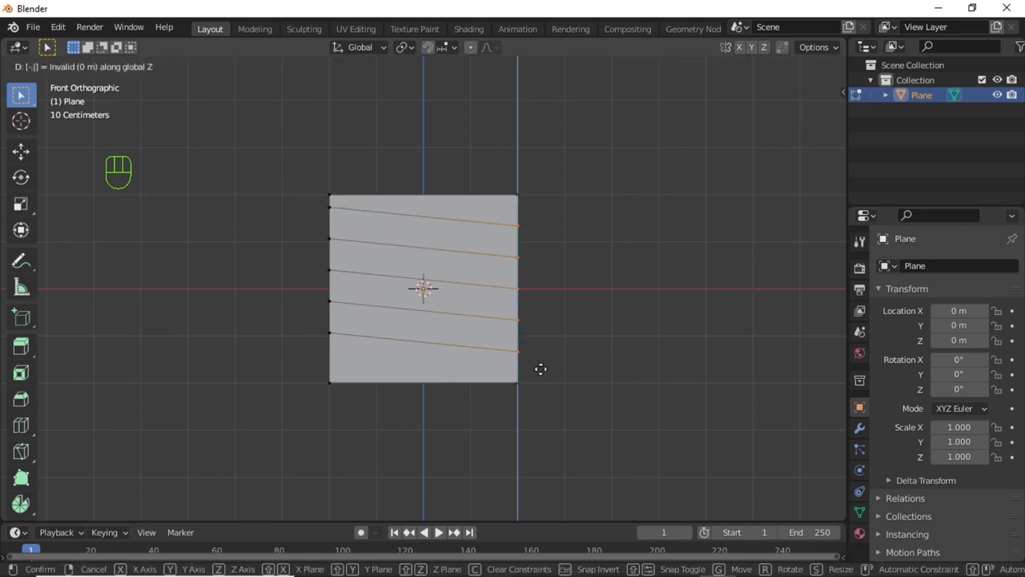
key(Return)
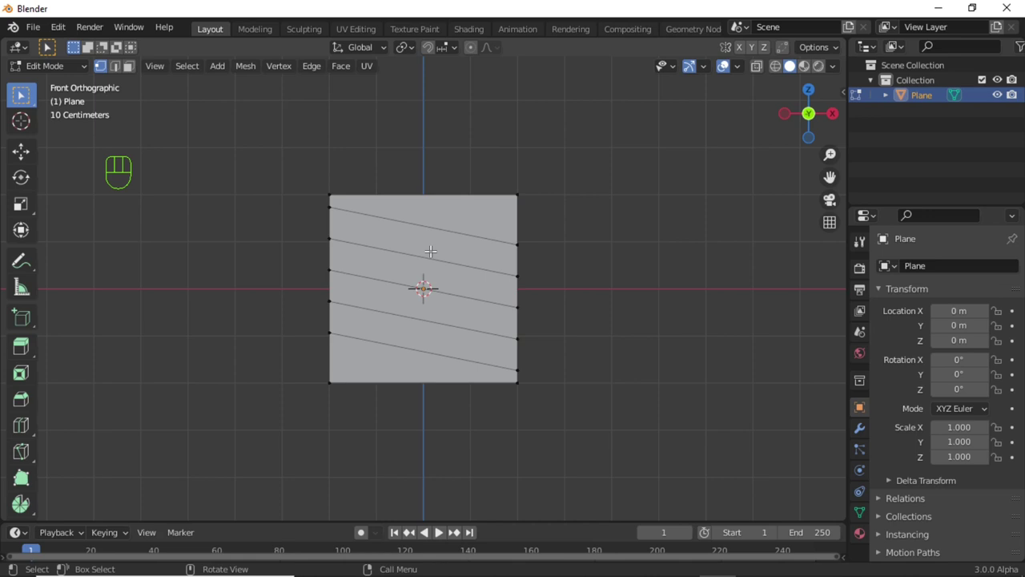
Step: Add eight evenly spaced vertical loop cuts across the slanted rows, leaving them unslid
key(ctrl+r)
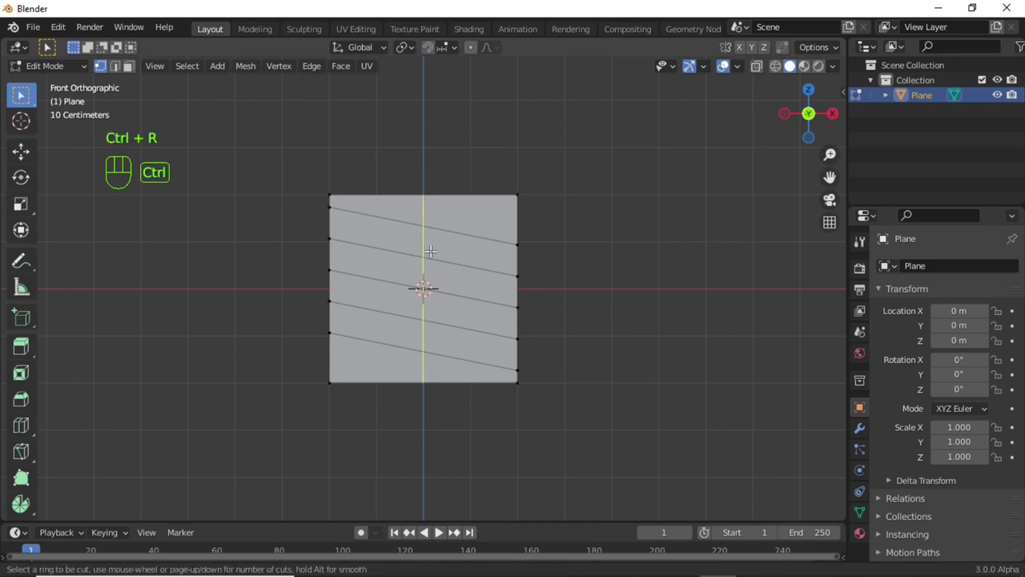
key(8)
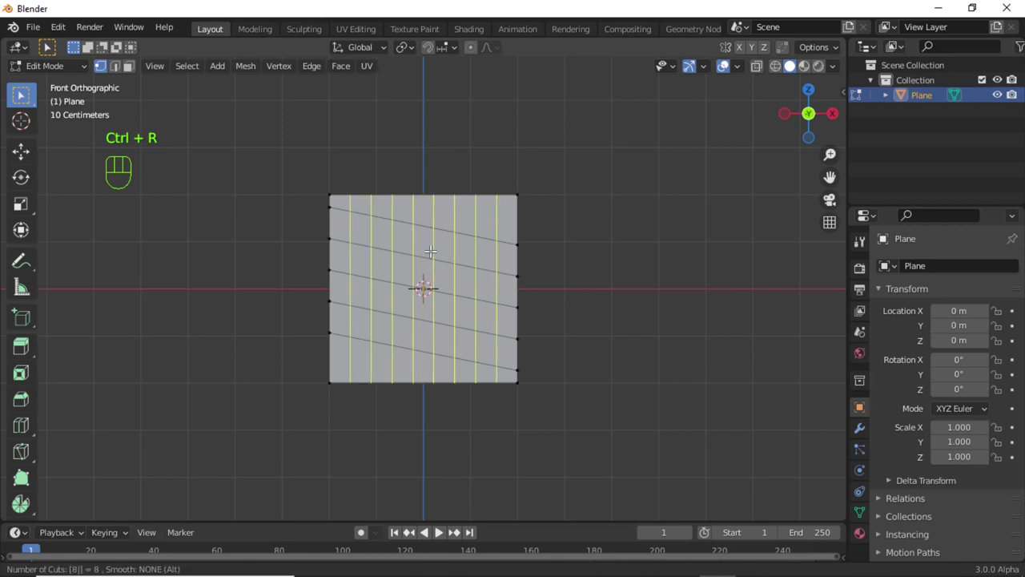
click(430, 251)
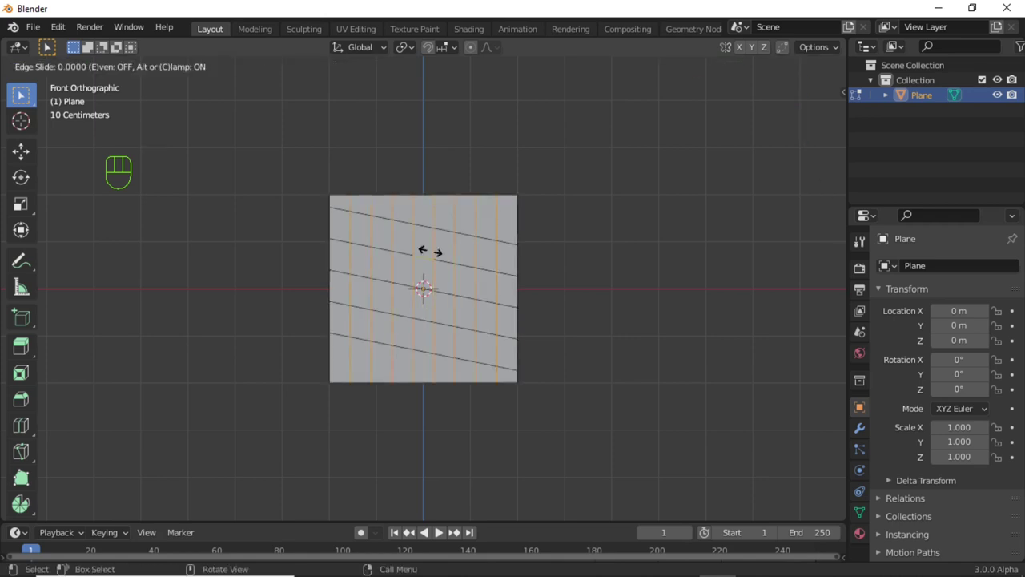
click(430, 252)
Step: Add a Simple Deform modifier to the plane and show its effect on the editing cage
click(855, 431)
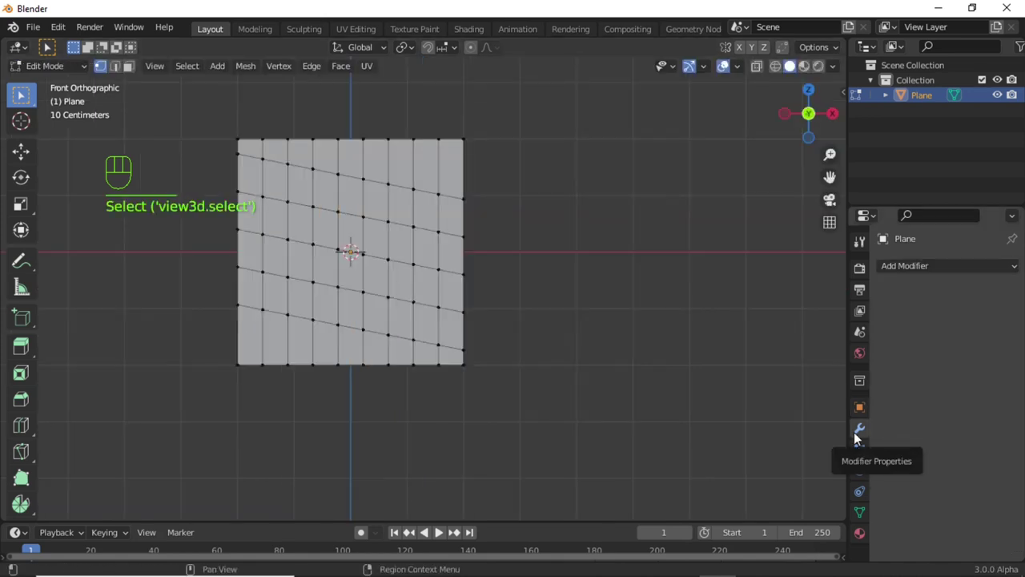
click(903, 267)
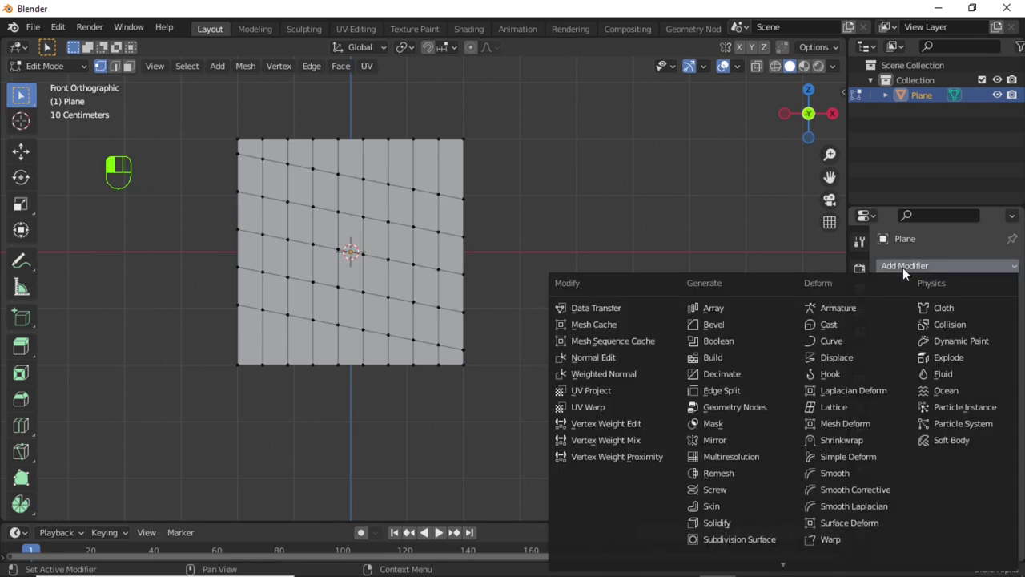
click(855, 456)
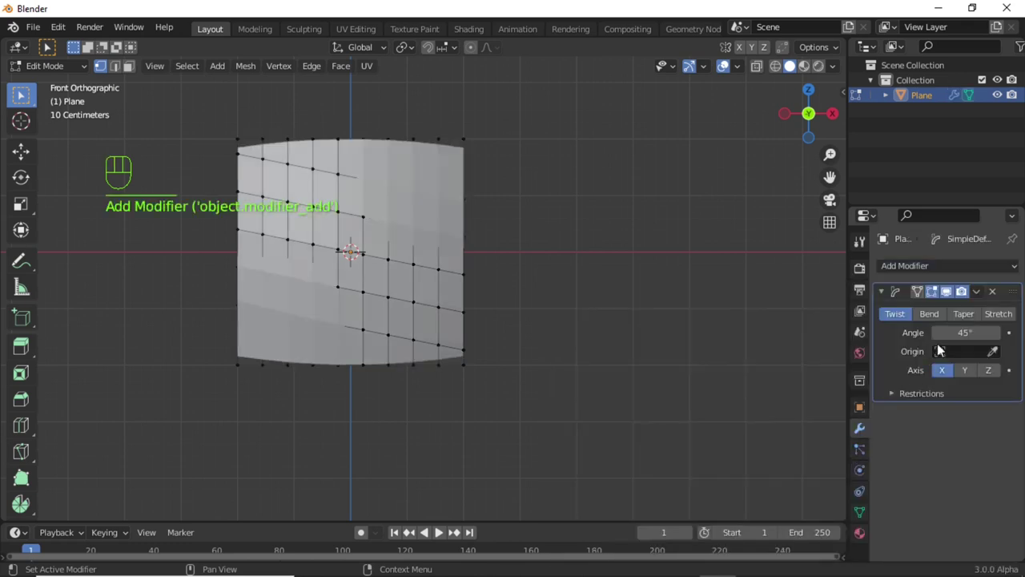
click(919, 291)
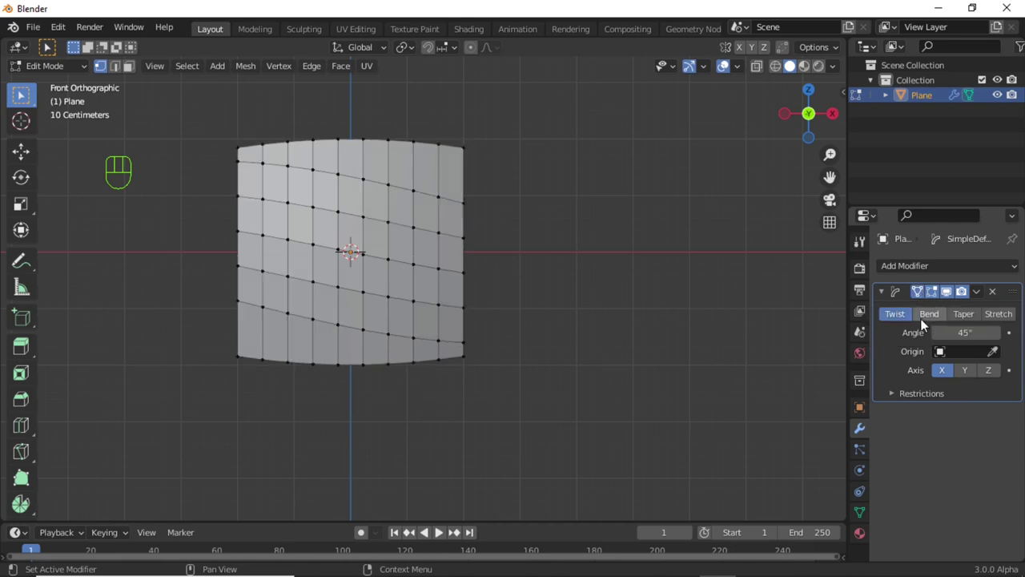
Step: Set the Simple Deform modifier to Bend around the Z axis with an angle of 360°
click(923, 314)
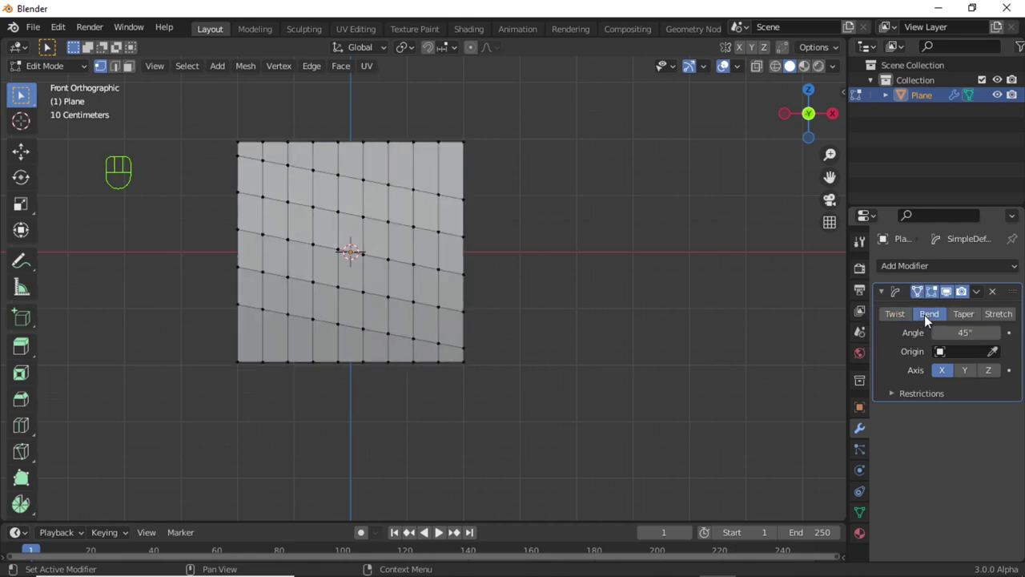
click(988, 371)
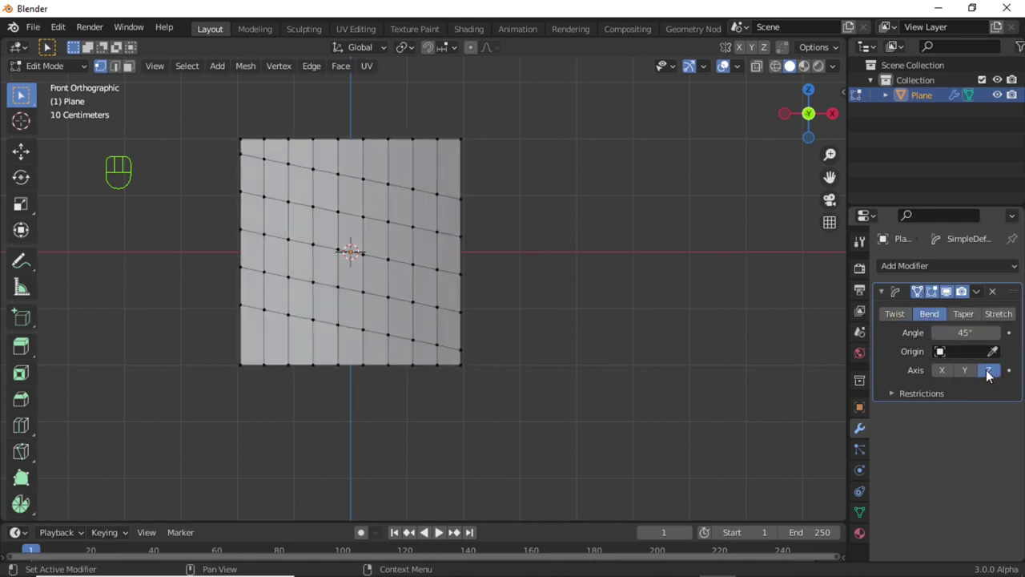
click(960, 331)
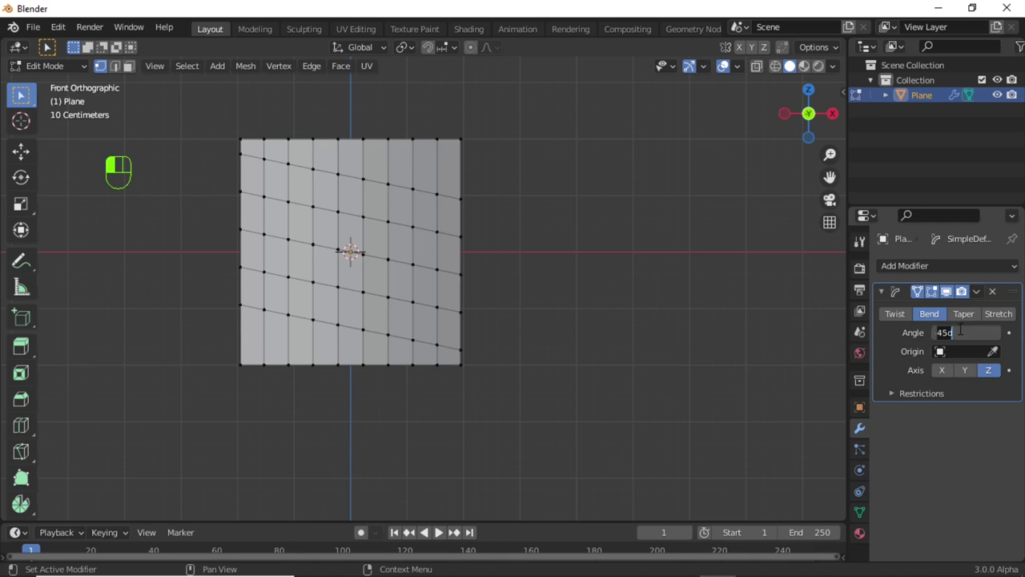
text(360)
key(Return)
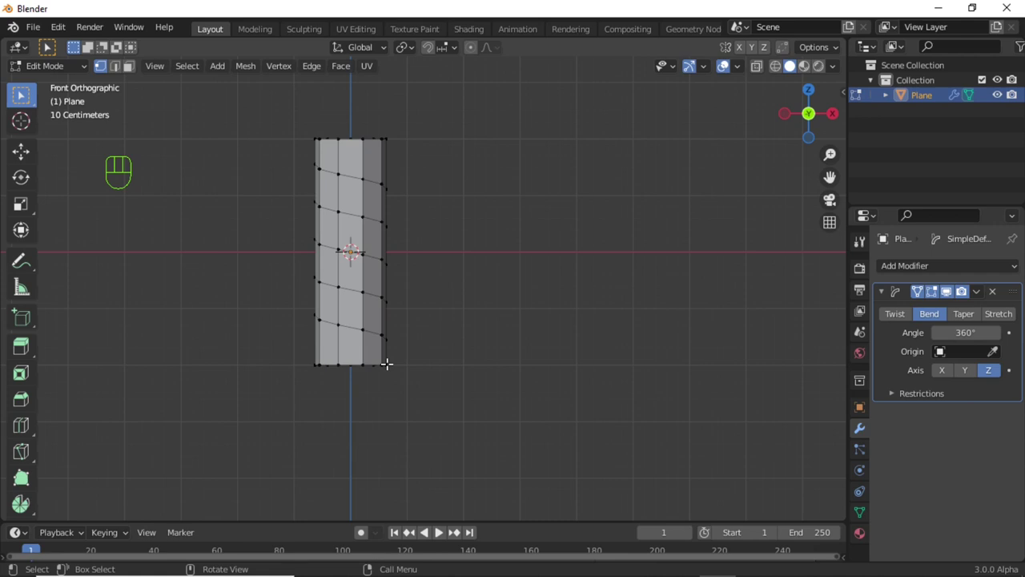
Step: In the back view, add a slanted loop cut in the second row, slid about -0.58 to meet the opposite edge at the seam
key(ctrl)
key(ctrl+KP_1)
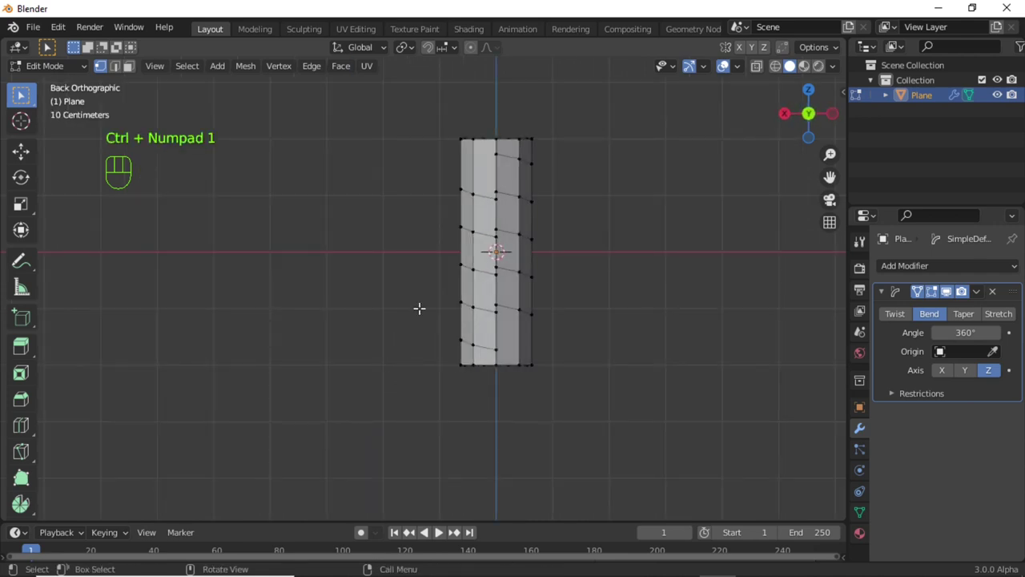
scroll(419, 307, up, 2)
shift+middle_drag(503, 285, 415, 299)
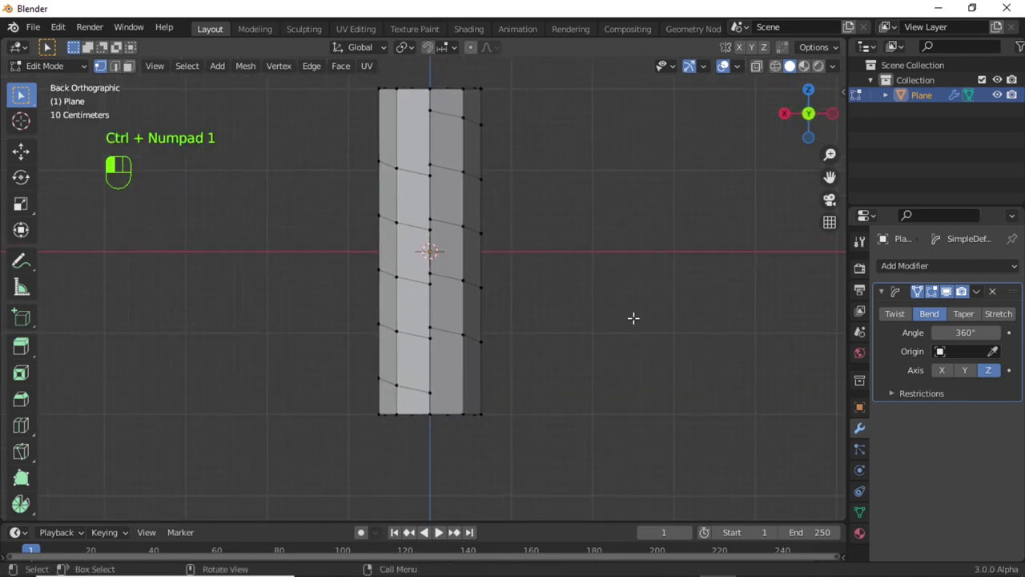
scroll(590, 316, up, 2)
shift+middle_drag(479, 230, 465, 267)
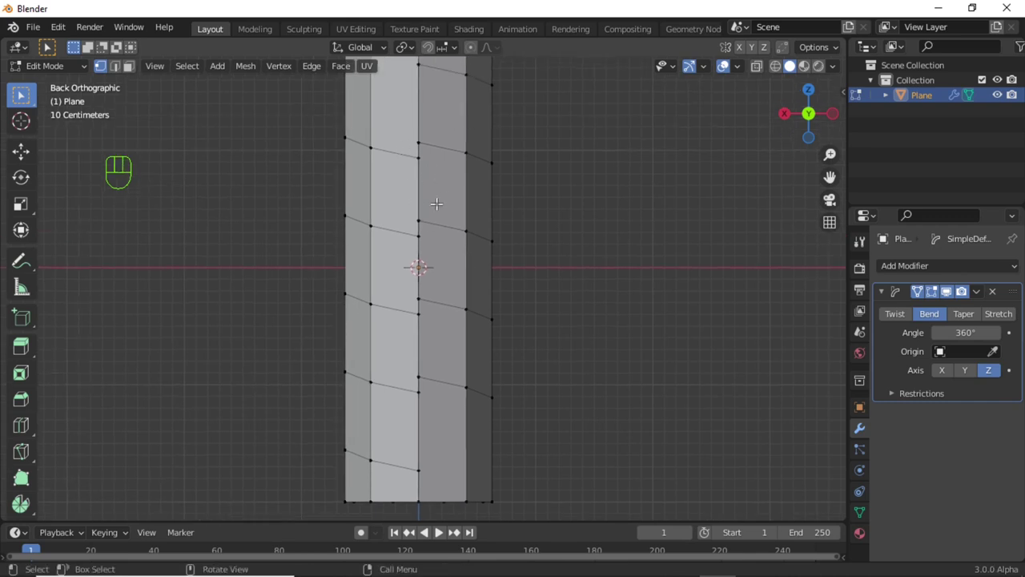
key(ctrl)
key(ctrl+r)
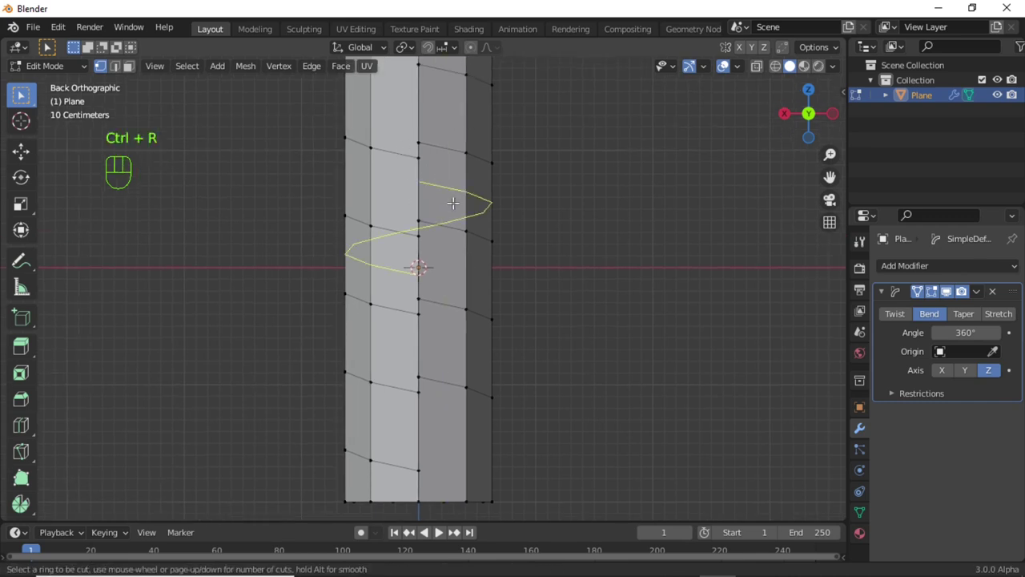
click(456, 203)
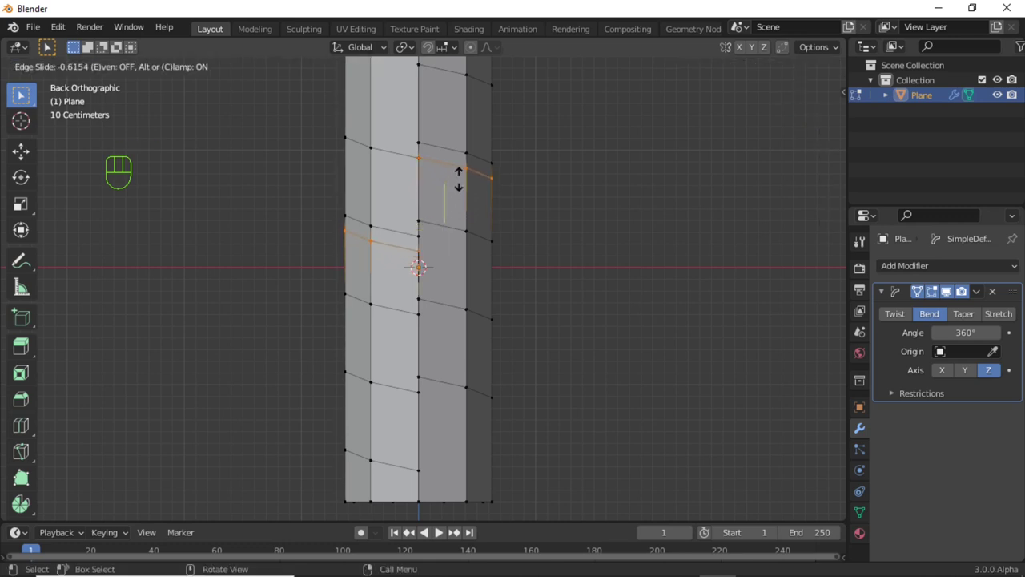
key(shift)
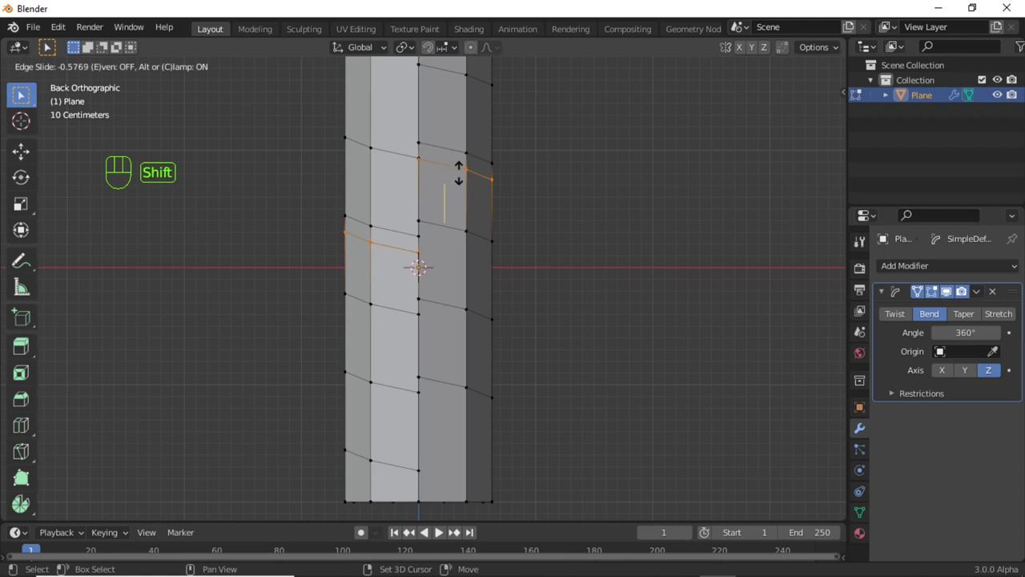
click(458, 165)
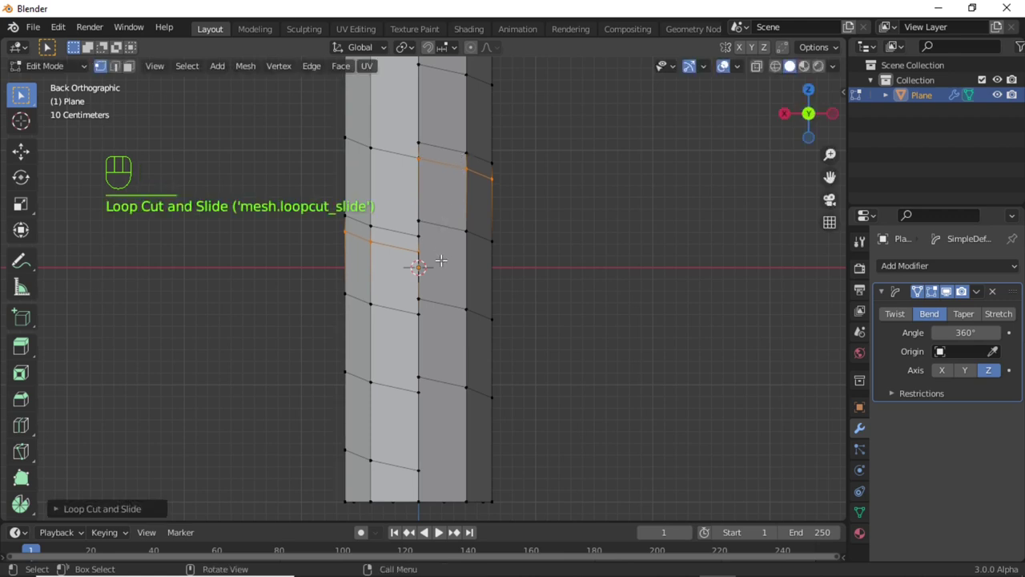
Step: Add loop cuts in the next two rows down, slid about -0.19 and 0.21 to line up with the opposite edges at the seam
key(ctrl)
key(ctrl+r)
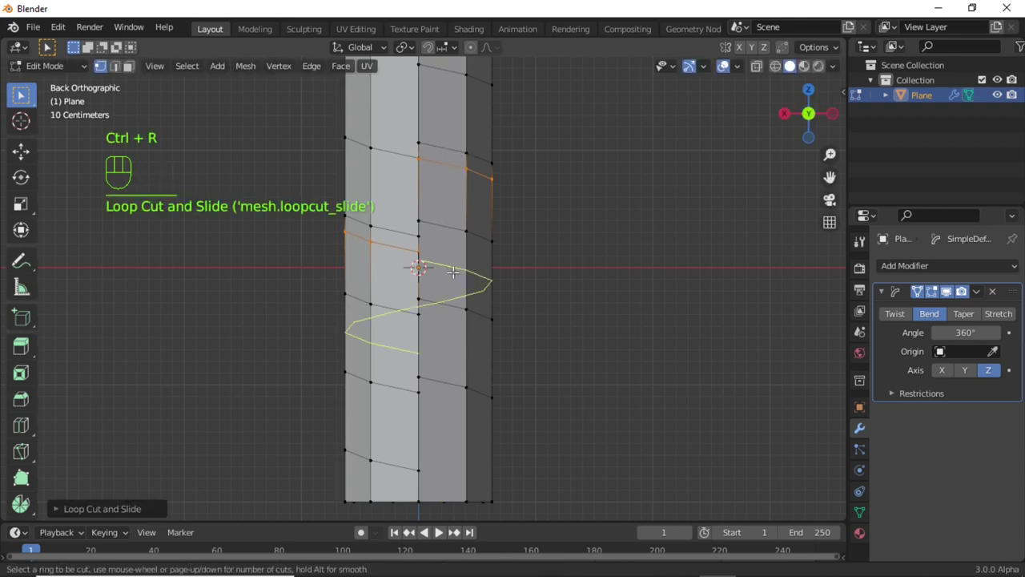
click(446, 277)
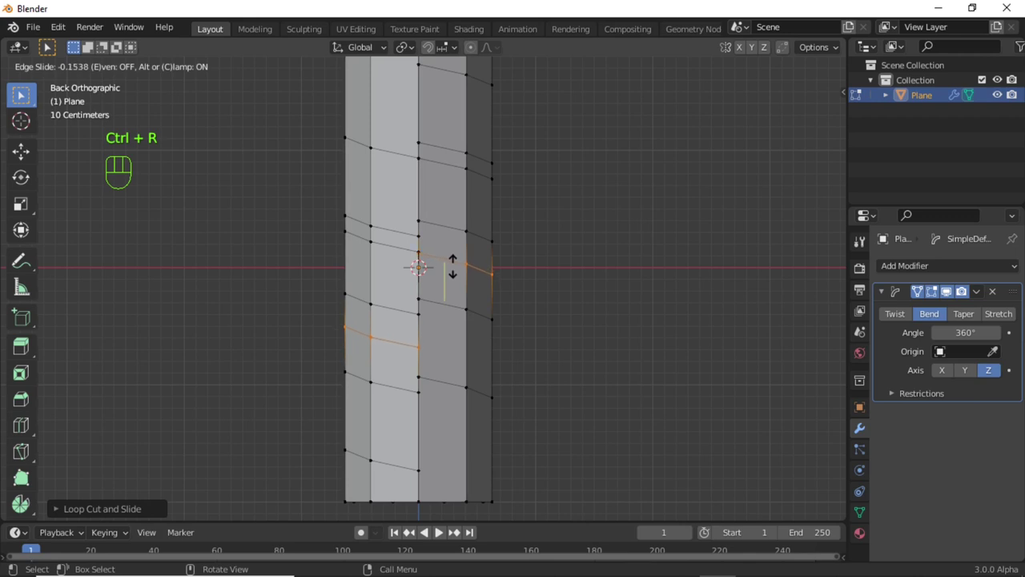
key(shift)
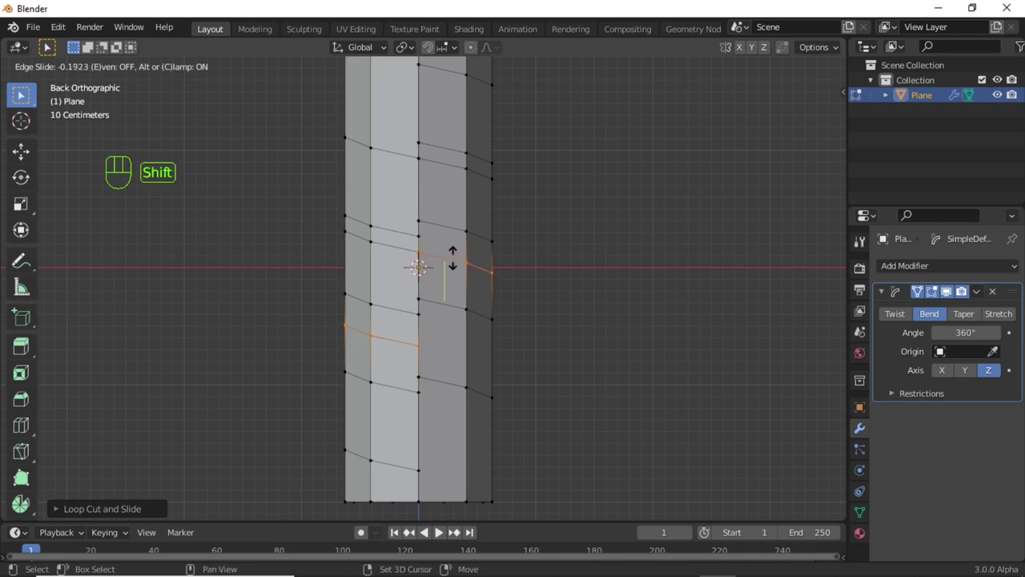
click(453, 262)
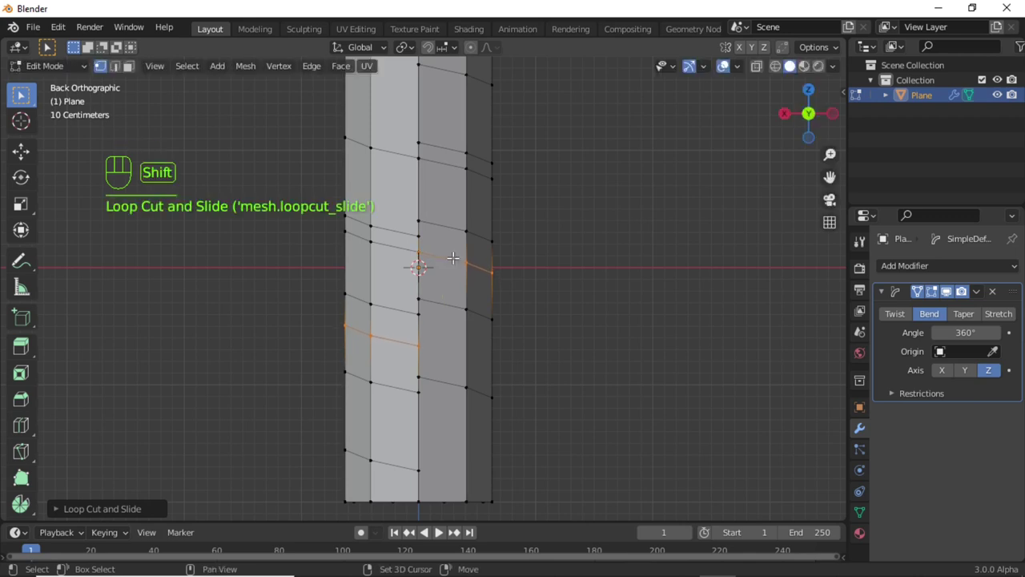
key(ctrl+r)
click(451, 333)
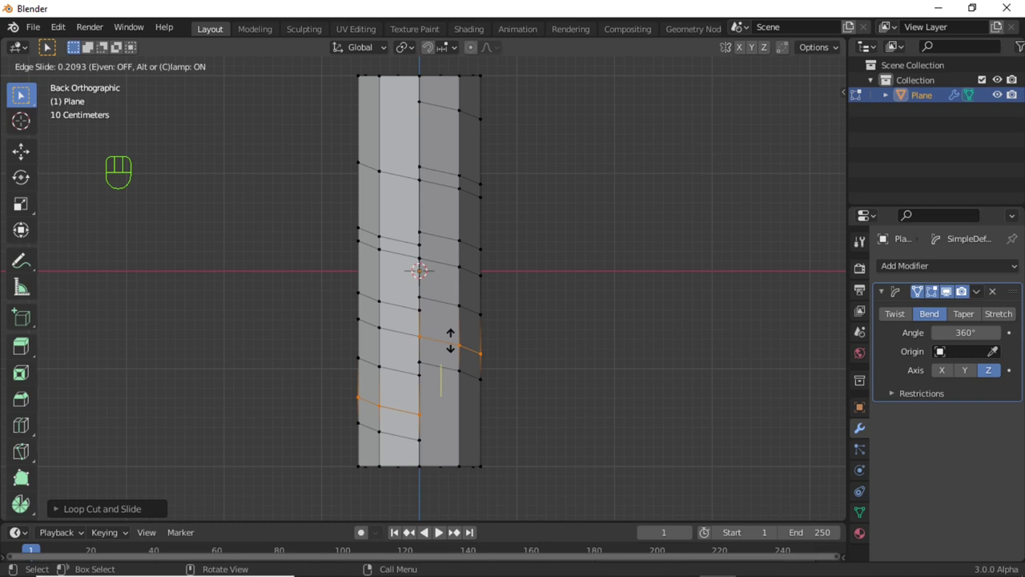
click(450, 340)
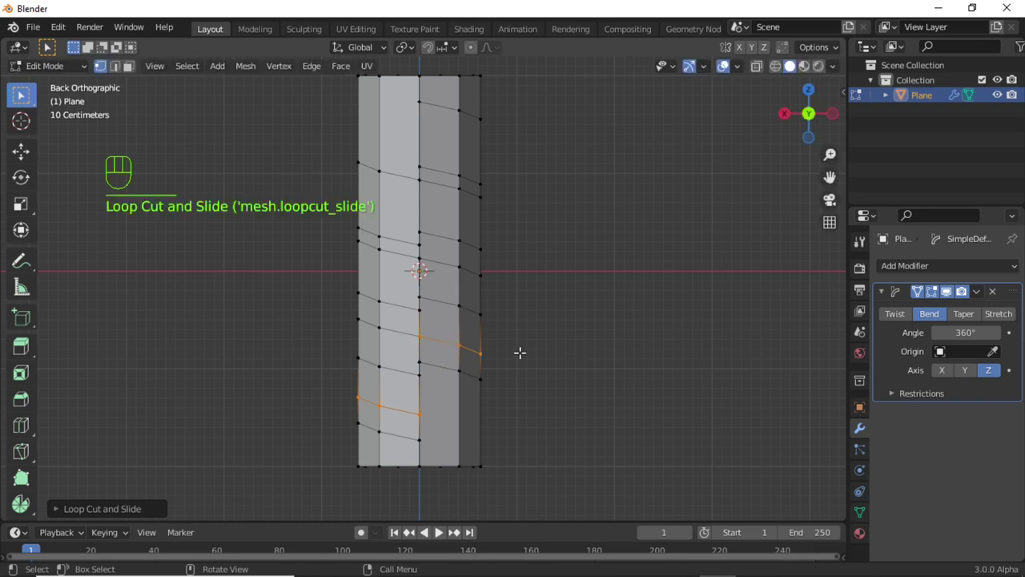
Step: Return the plane to Object Mode and apply its Simple Deform modifier
click(64, 68)
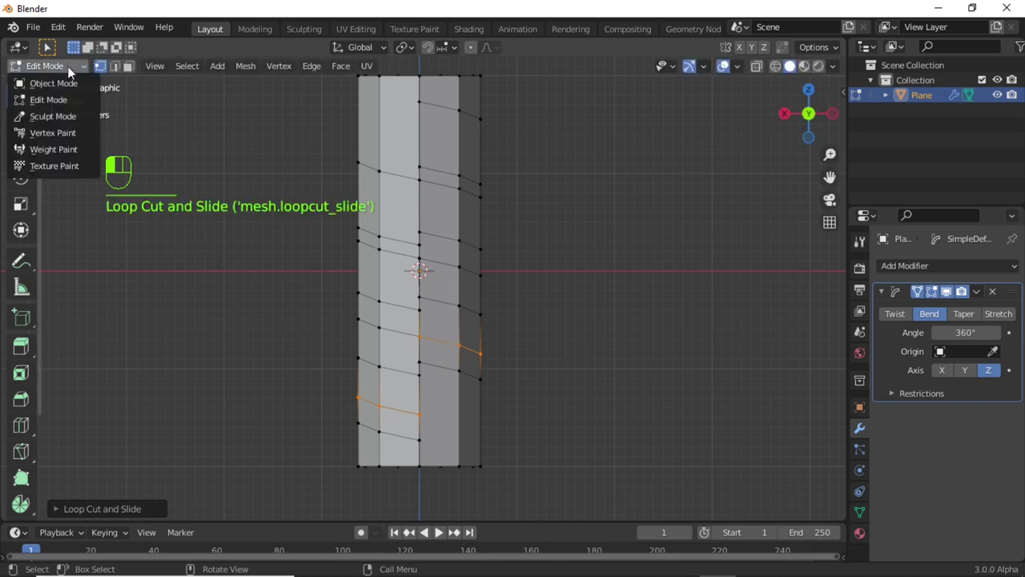
click(66, 86)
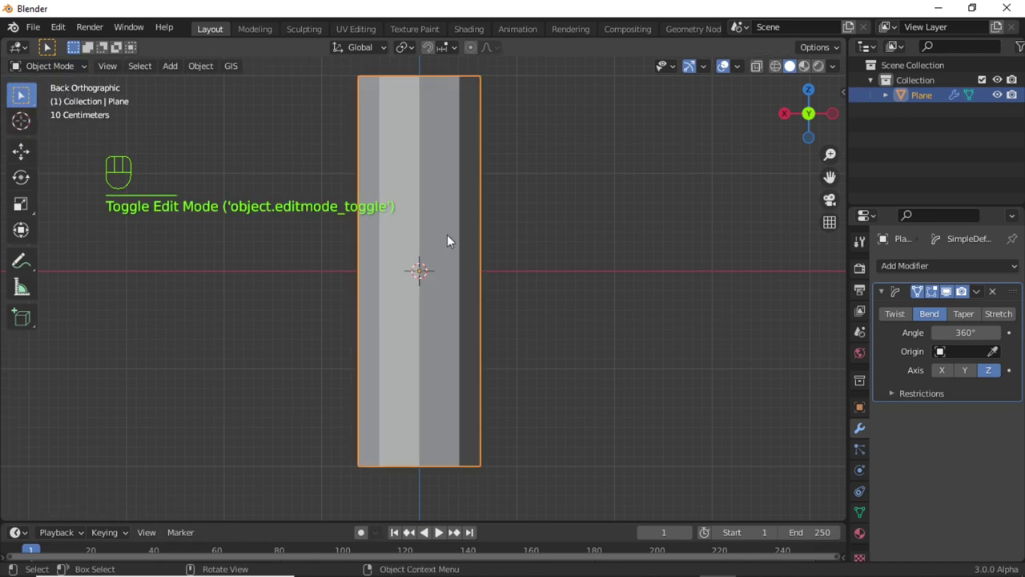
click(975, 291)
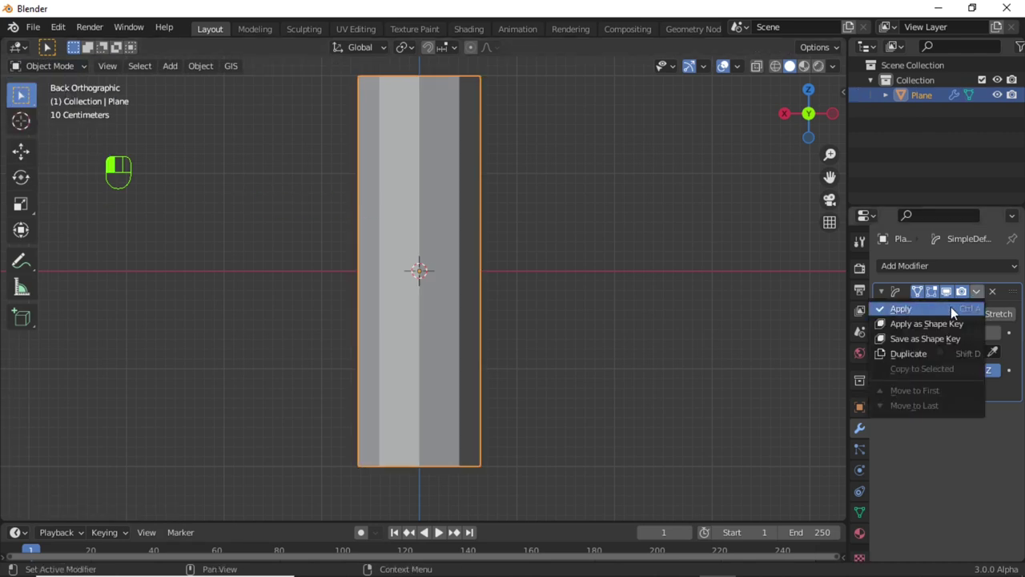
click(924, 310)
Step: Select the whole mesh in Edit Mode and merge its vertices by distance, with a merge distance of 0.0371 m
click(68, 66)
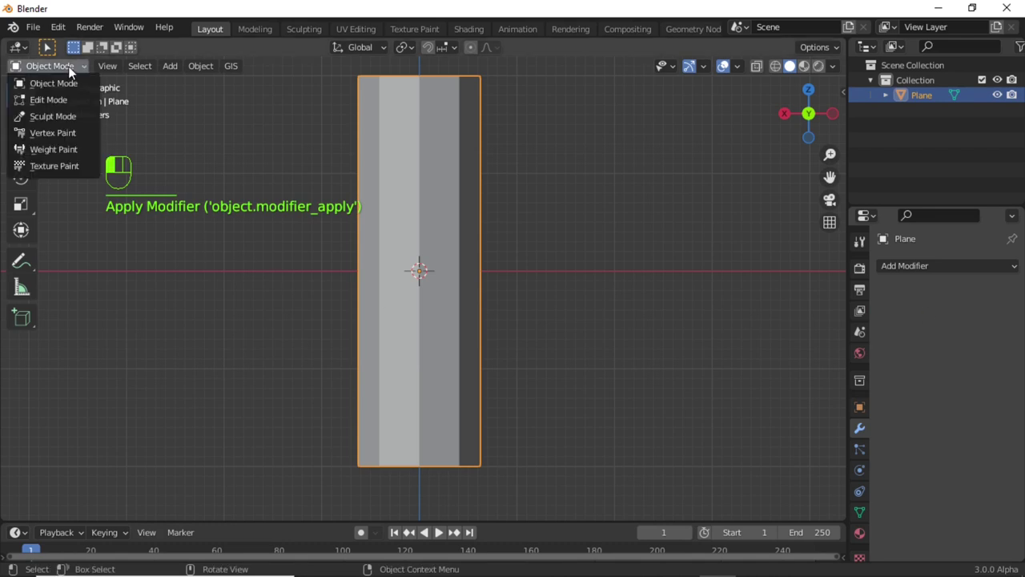
click(62, 102)
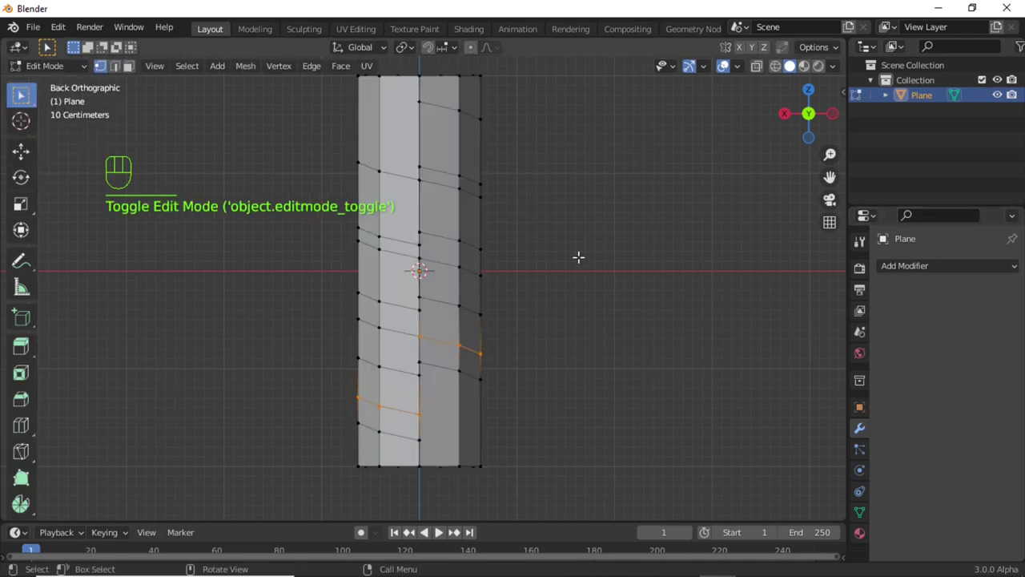
key(a)
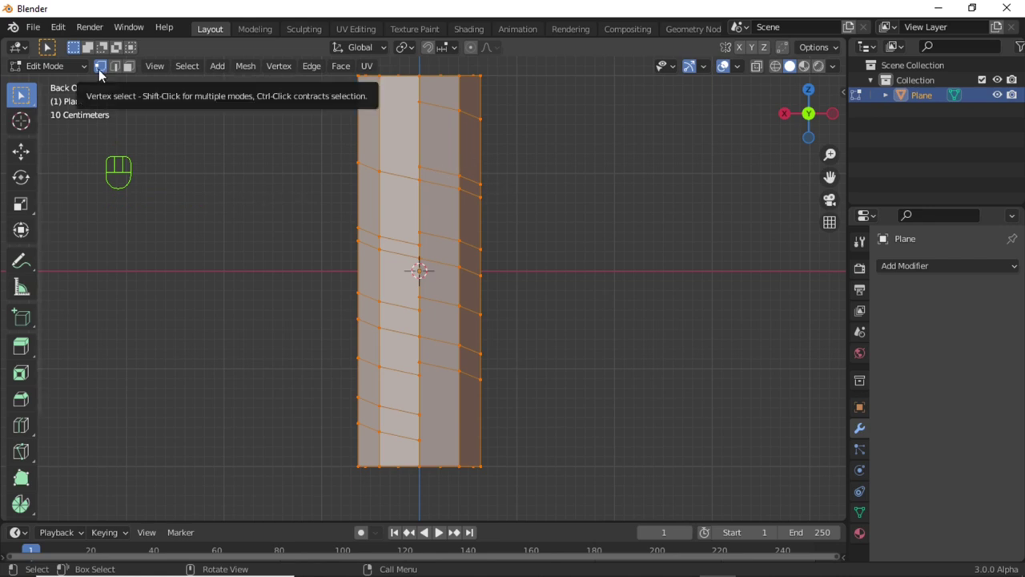
right_click(255, 186)
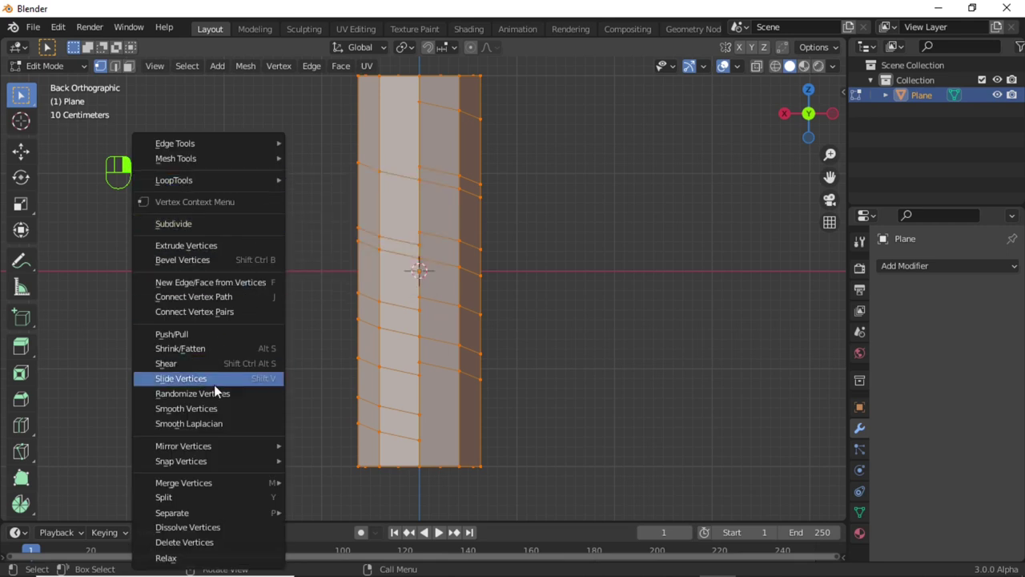
mouse_move(144, 482)
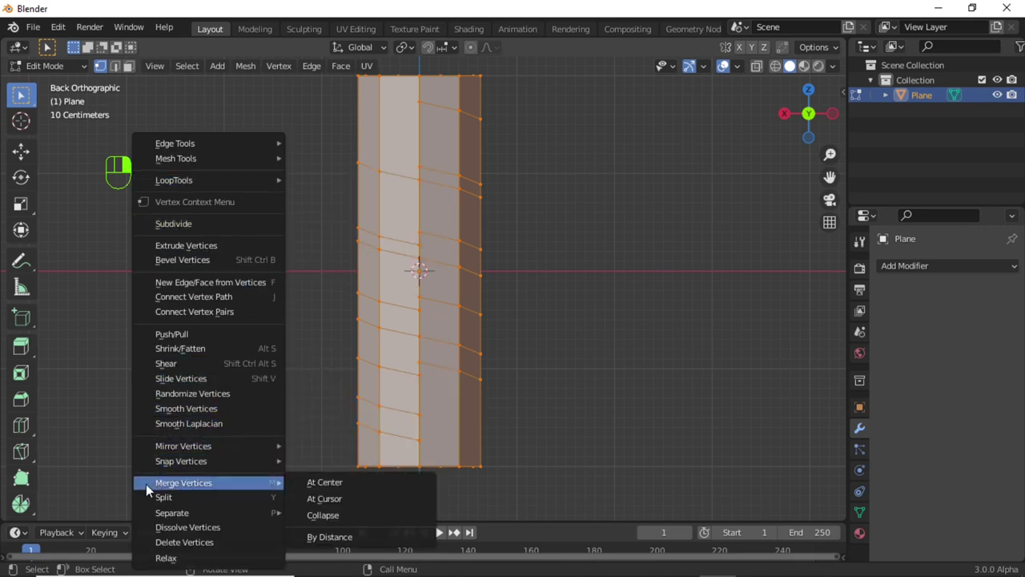
click(310, 537)
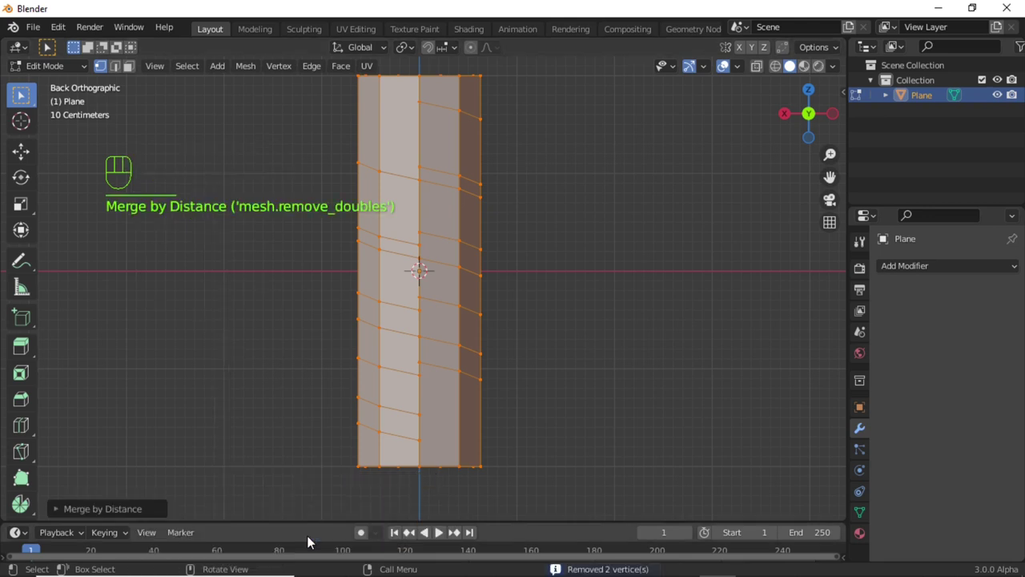
click(56, 508)
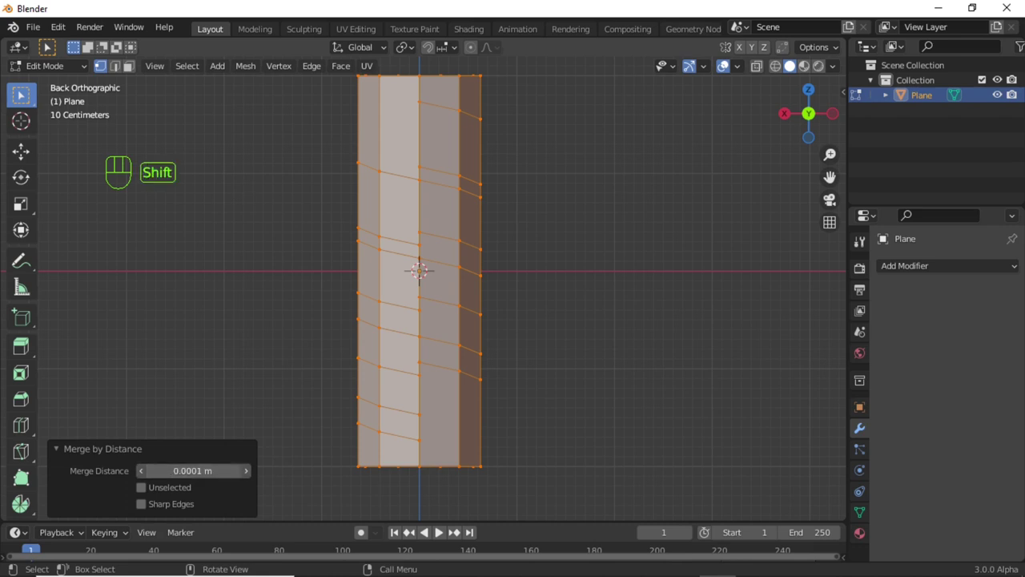
shift+drag(172, 471, 203, 470)
Step: Dissolve the four lower original slanted edge loops that do not line up across the seam
click(115, 68)
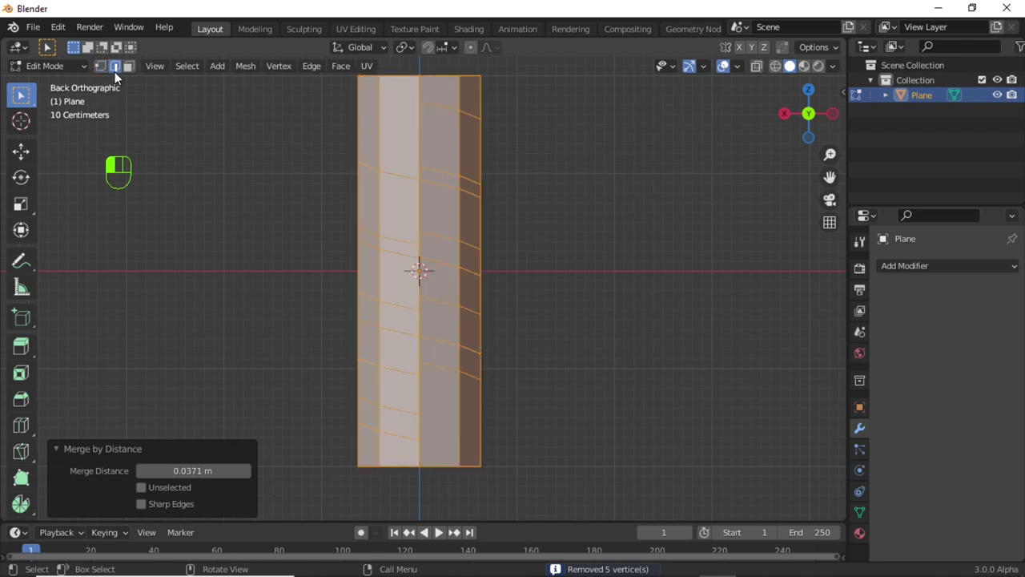
key(alt+a)
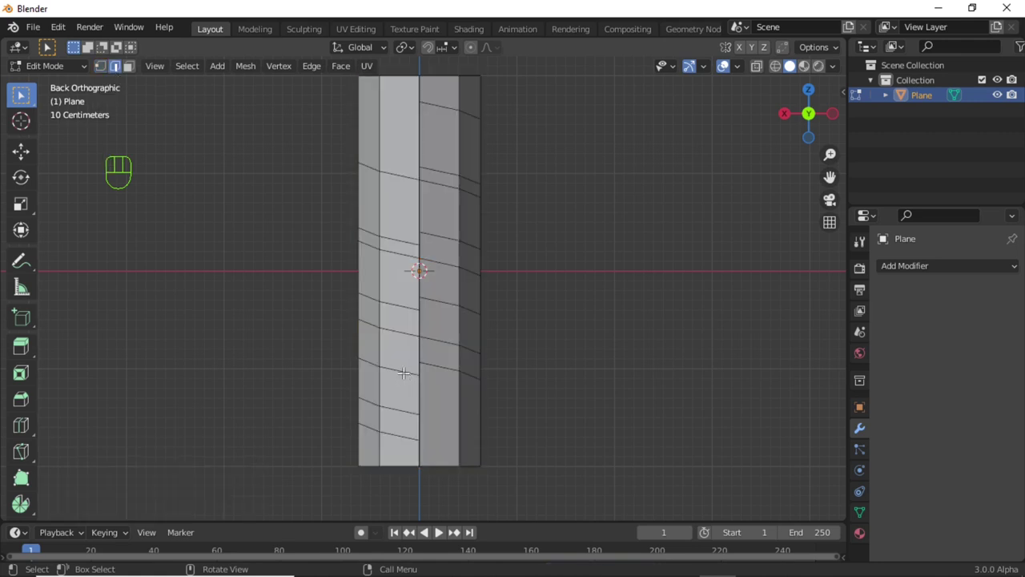
click(403, 372)
alt+click(403, 372)
key(shift)
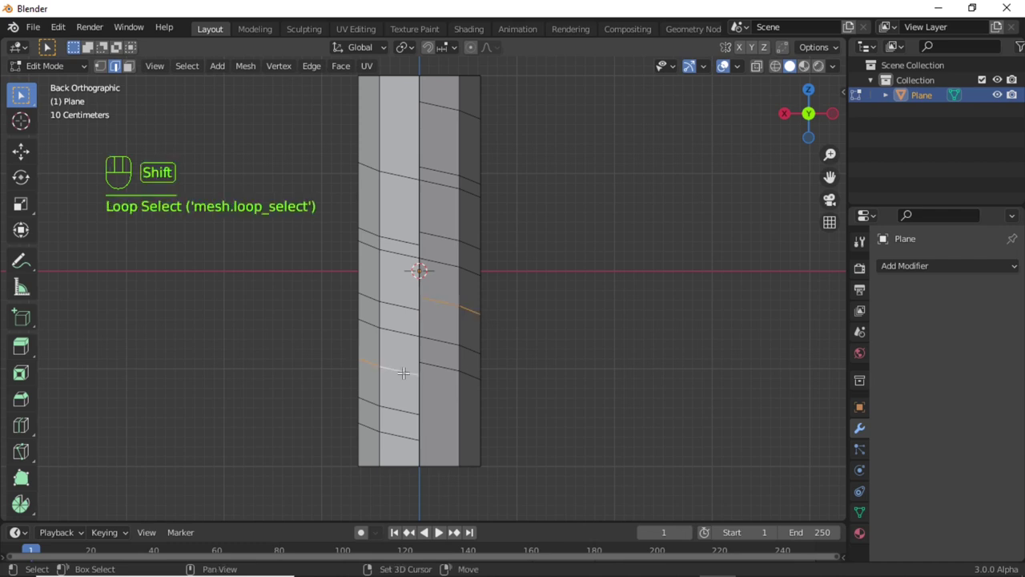
alt+shift+click(441, 367)
alt+shift+click(400, 309)
alt+shift+click(402, 245)
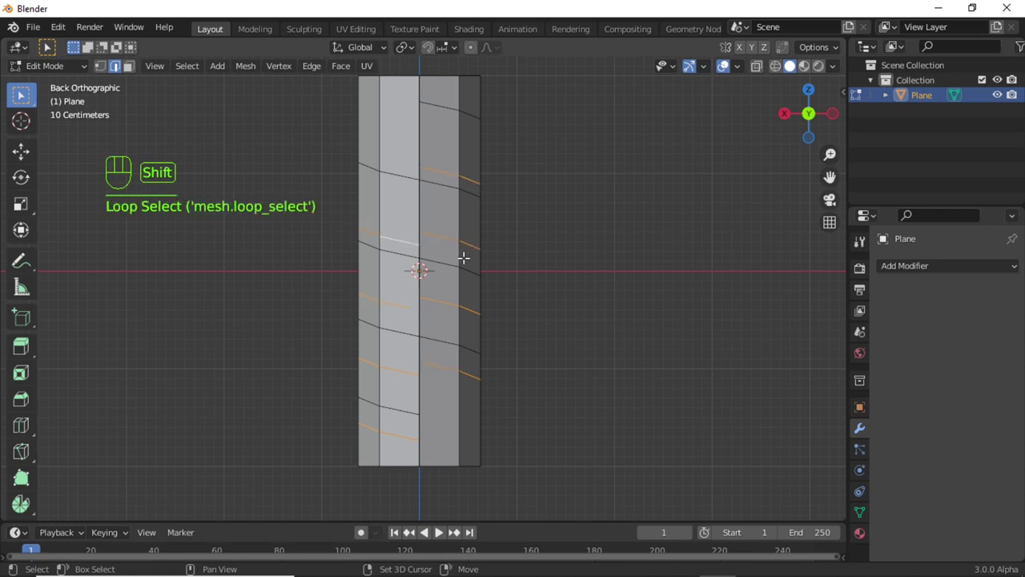
key(ctrl)
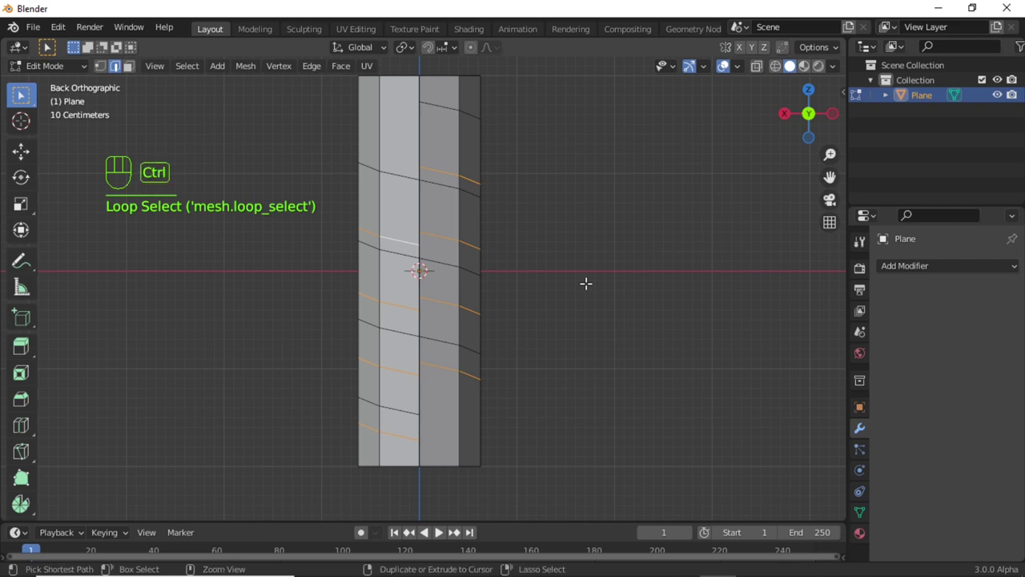
key(ctrl+x)
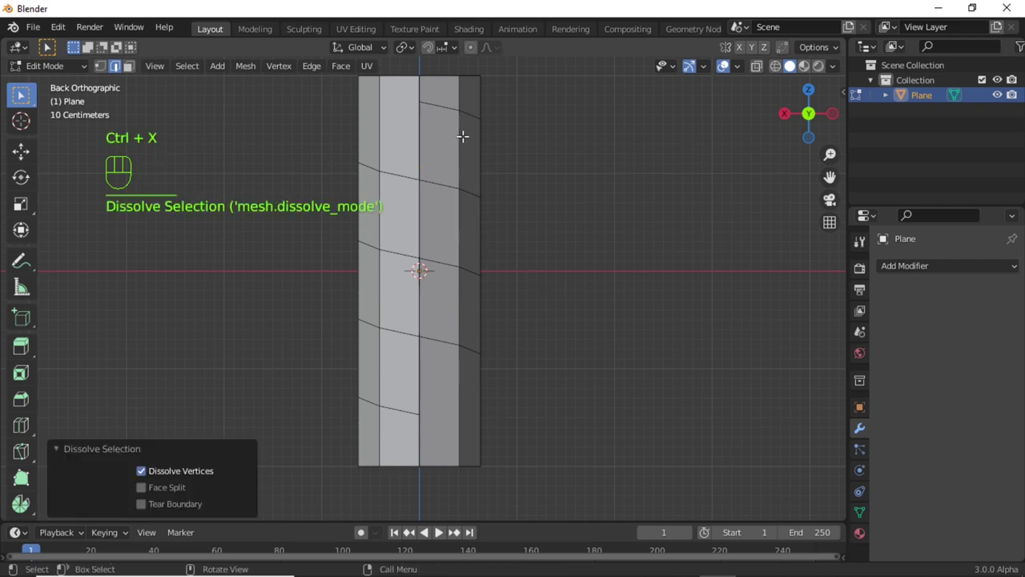
Step: Try moving the uppermost vertex on the seam to check whether both sides are joined
scroll(446, 229, up, 3)
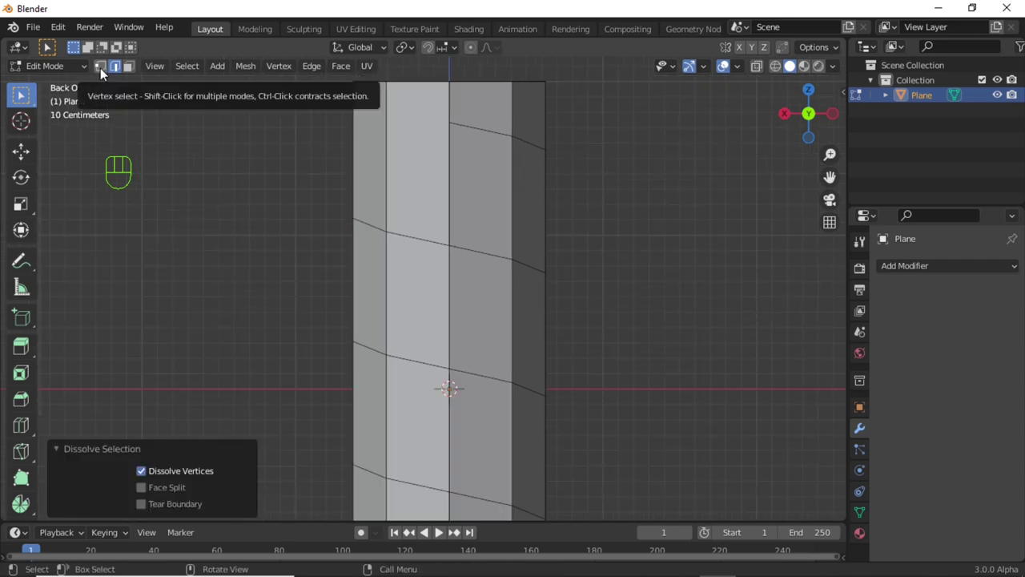
click(100, 68)
click(449, 123)
key(g)
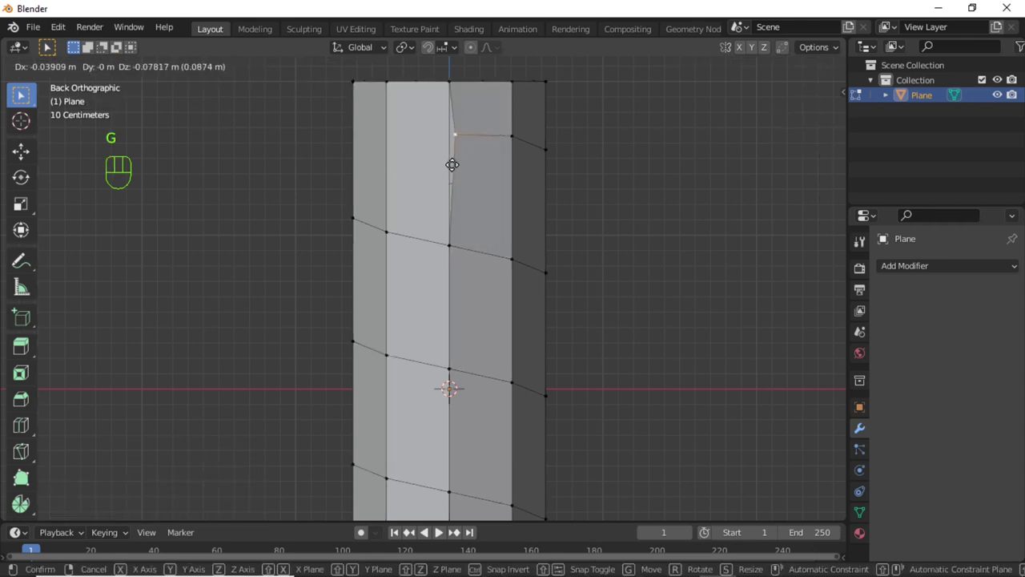
right_click(448, 132)
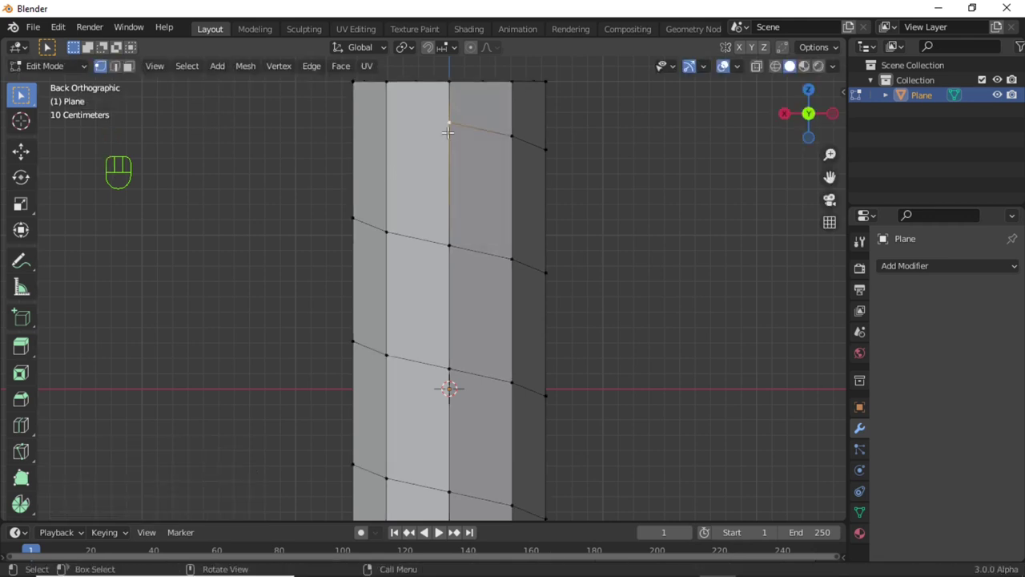
key(g)
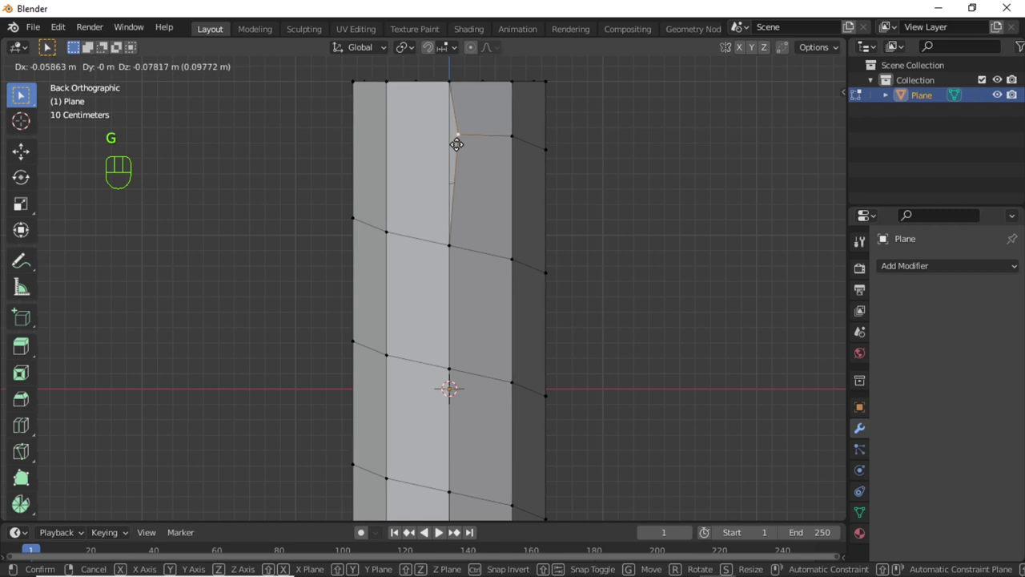
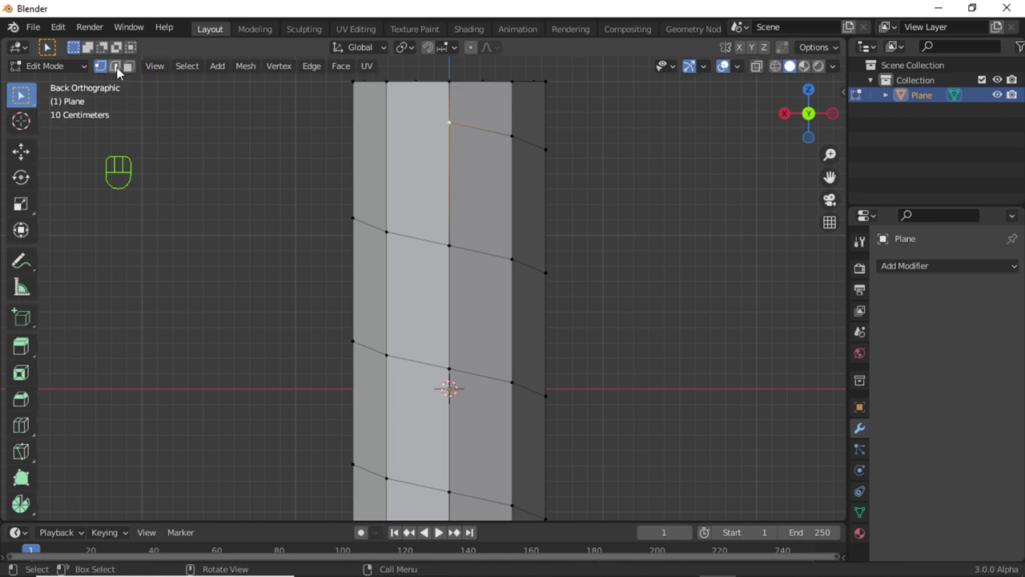
Step: With X-ray shading on, subdivide the seam edge just below the spiral's upper end vertex with one cut
click(114, 65)
middle_drag(414, 174, 398, 233)
click(398, 232)
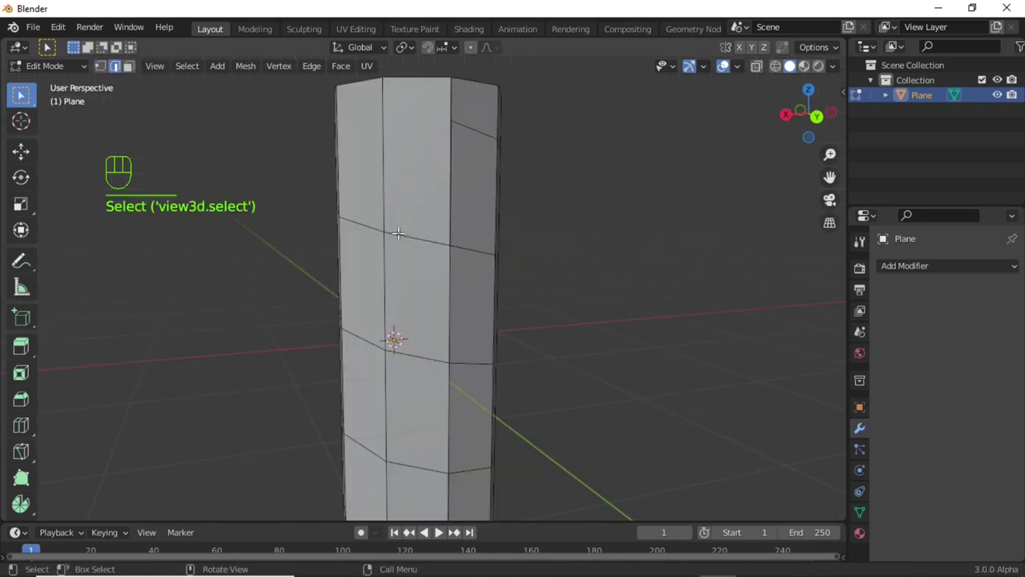
key(alt+z)
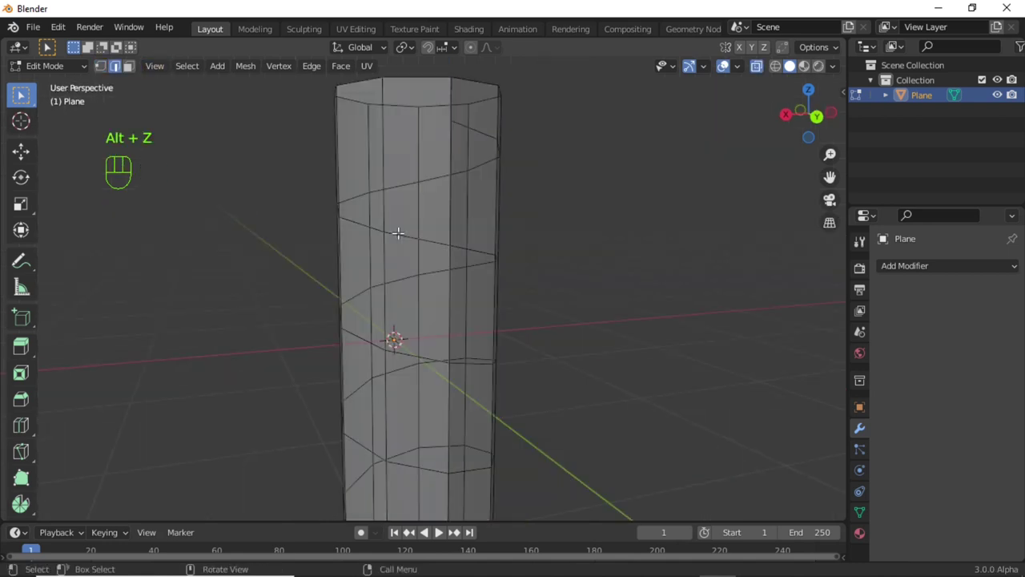
mouse_move(430, 187)
middle_down()
mouse_move(442, 208)
mouse_move(433, 192)
middle_up()
click(447, 187)
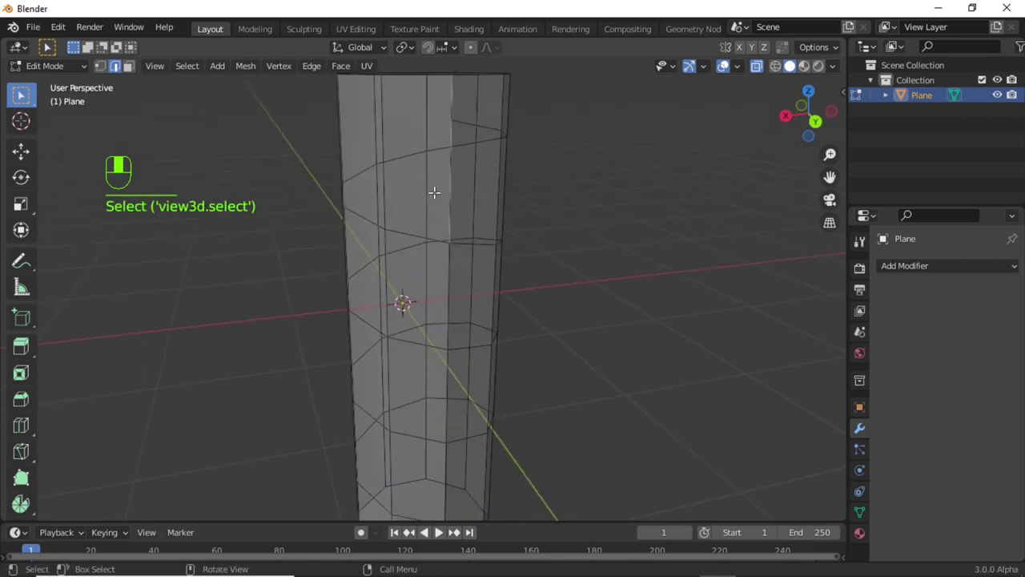
right_click(436, 149)
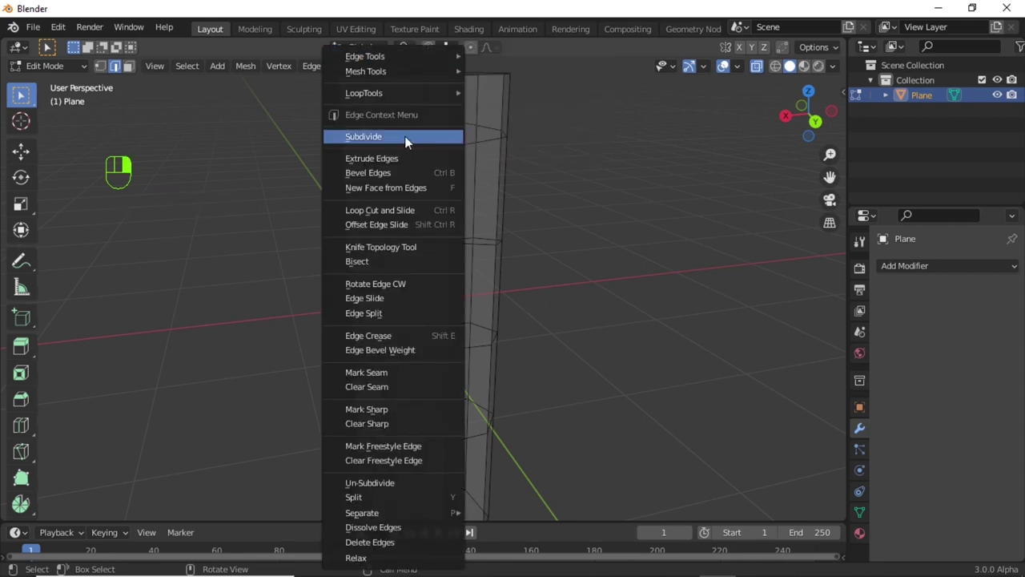
click(406, 136)
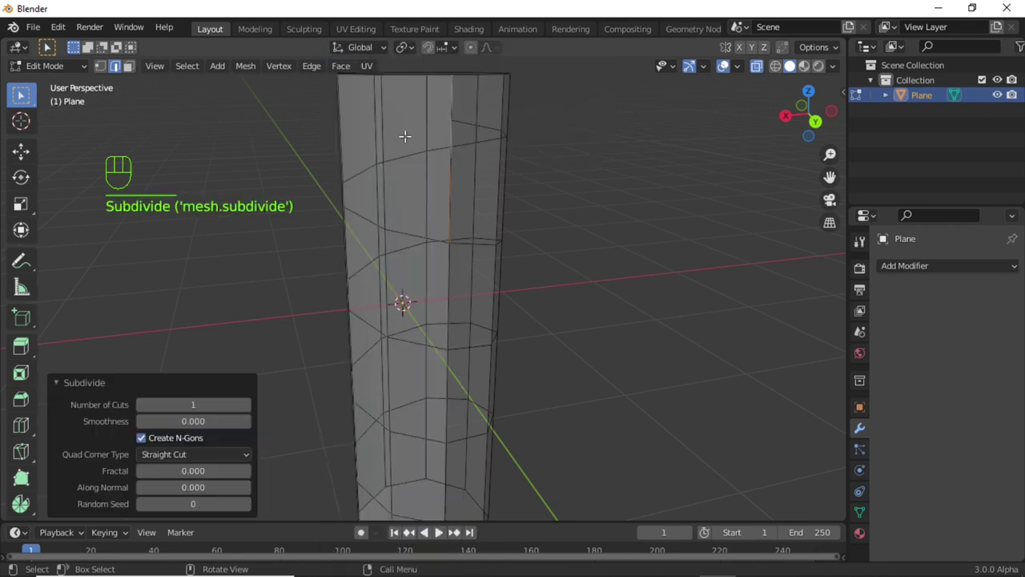
Step: Merge the new seam vertex into the spiral's upper end vertex using the At Last option
click(99, 66)
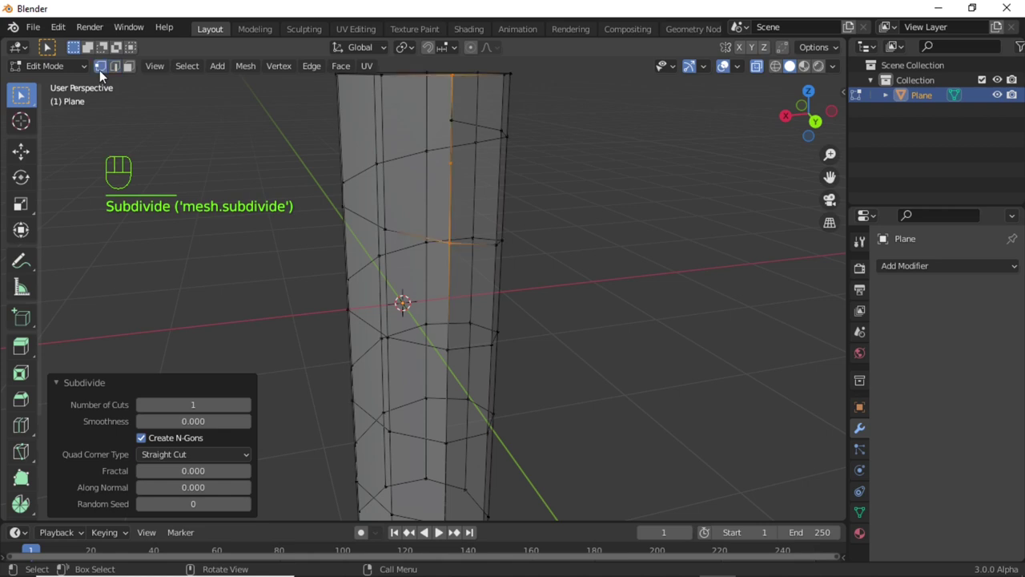
click(450, 163)
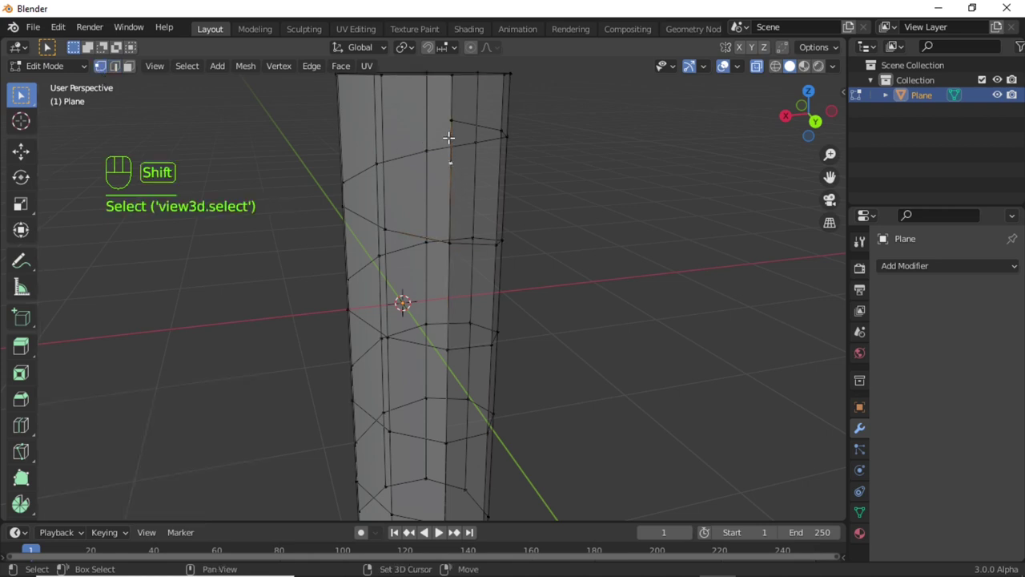
shift+click(451, 123)
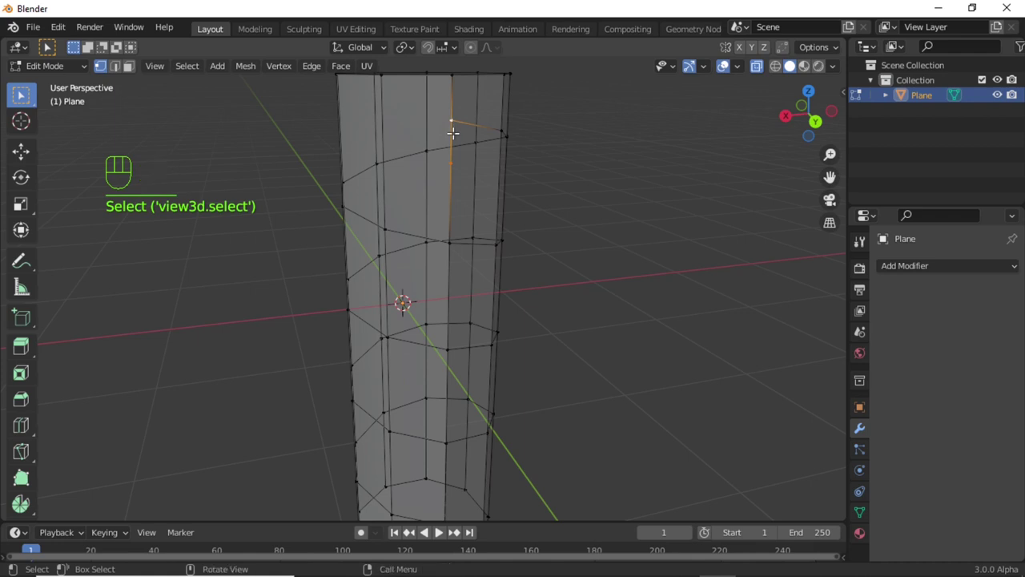
key(m)
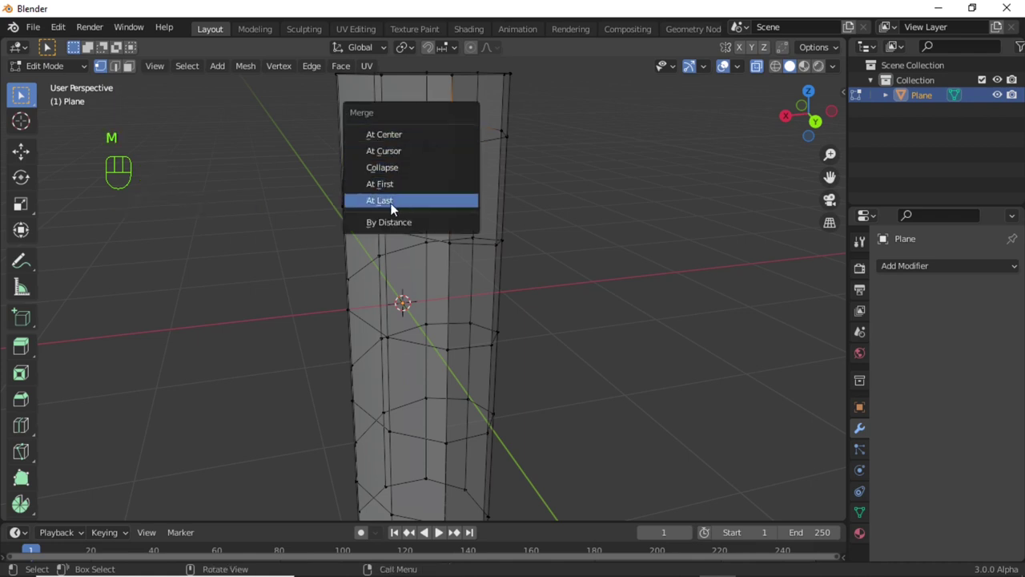
click(392, 203)
Step: Try moving the spiral's upper end vertex to check that both sides of the seam are joined
click(450, 134)
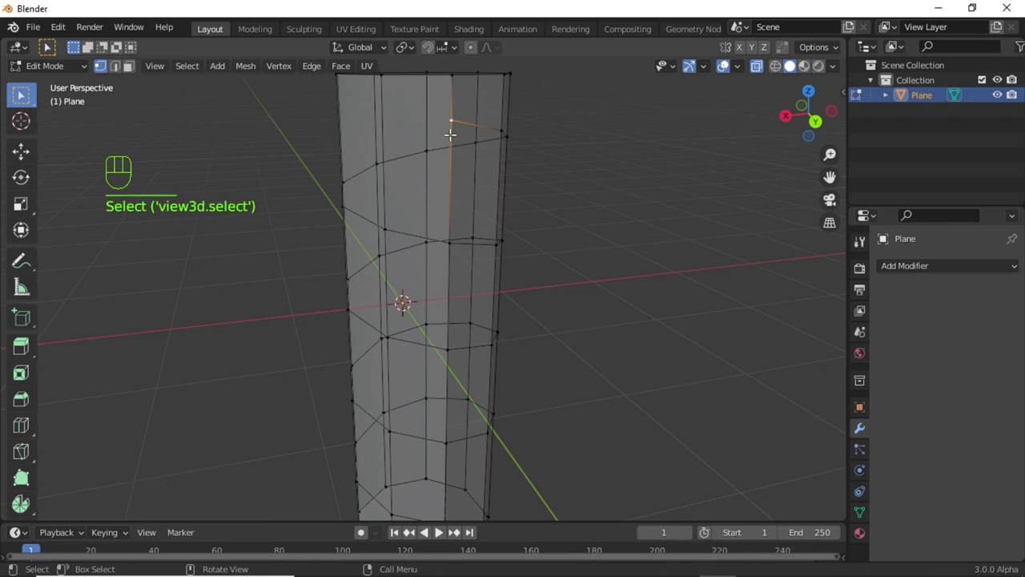
key(g)
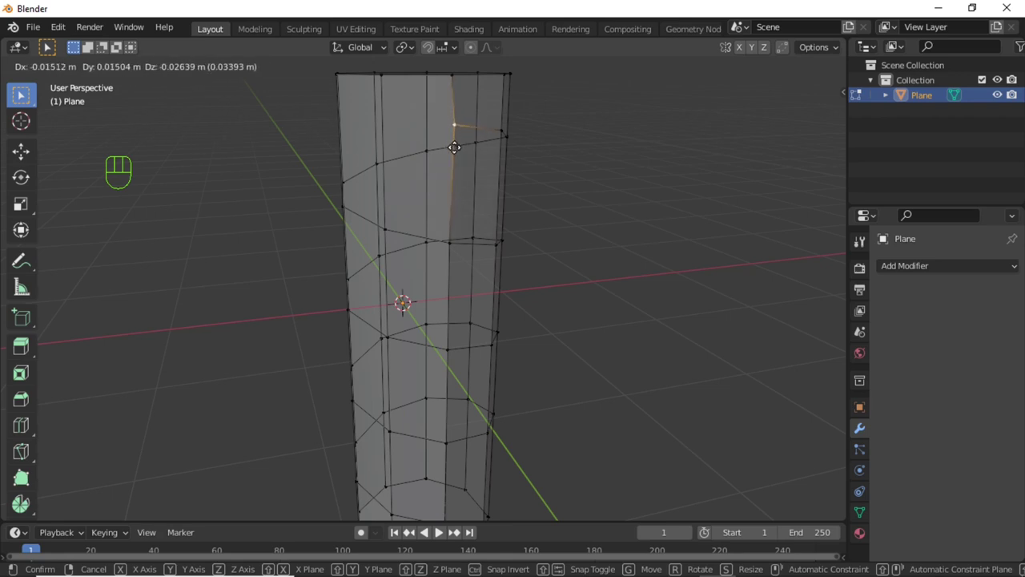
click(448, 143)
Step: Subdivide the long seam edge at the cylinder's lower end, near the spiral's lower end vertex, with one cut
middle_drag(597, 304, 359, 321)
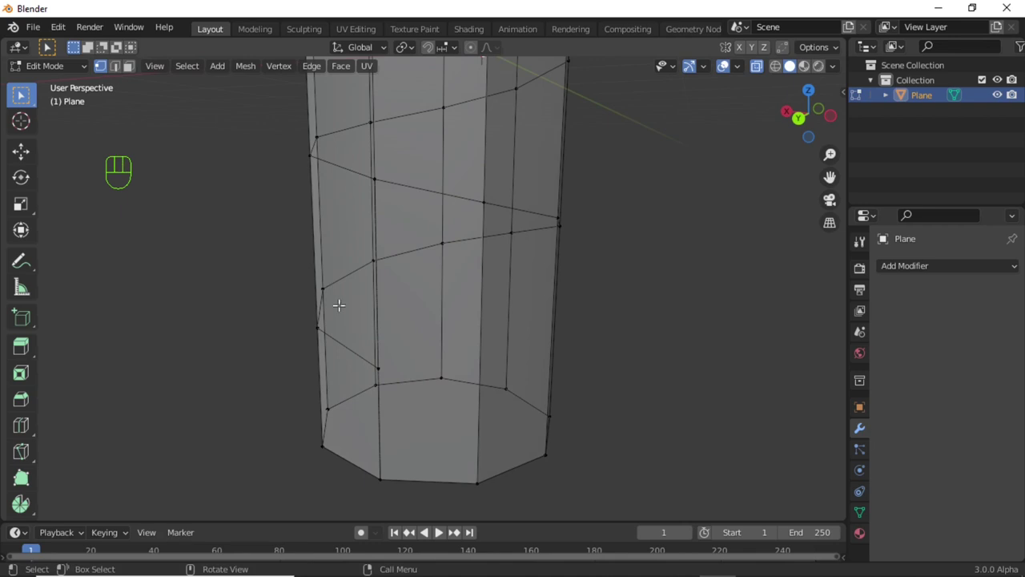
click(116, 67)
middle_drag(394, 252, 398, 279)
click(384, 277)
click(379, 281)
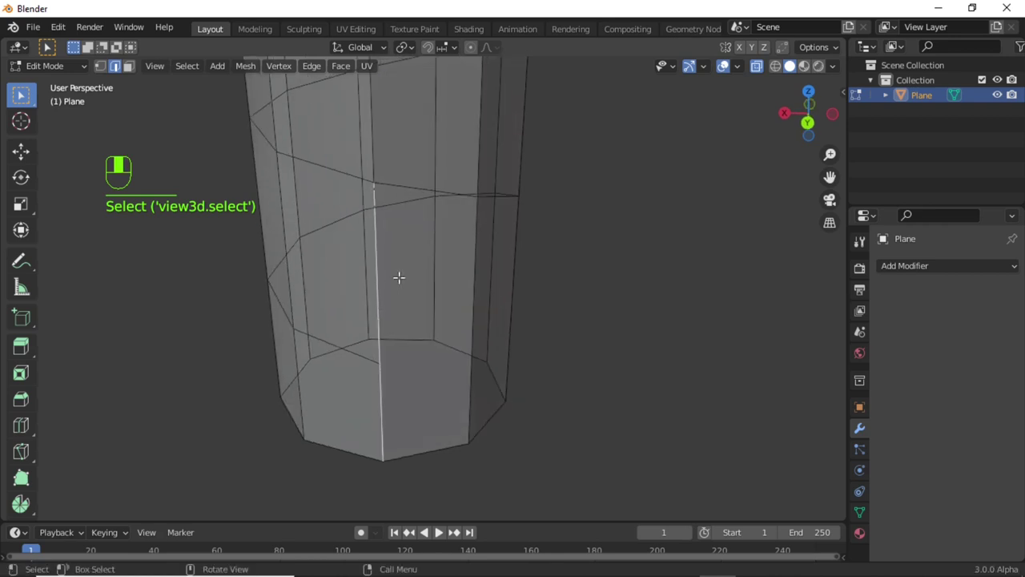
right_click(616, 224)
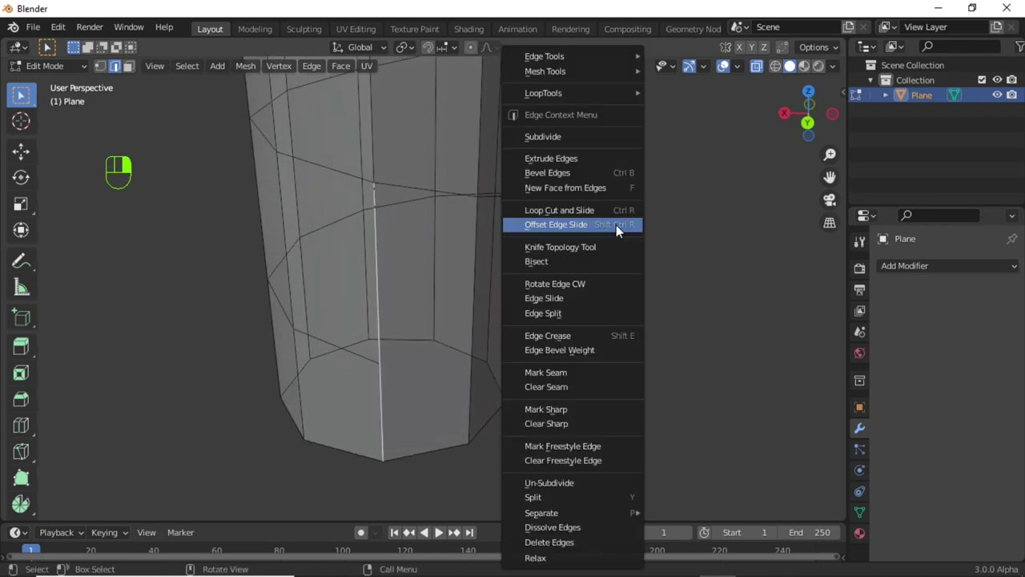
click(574, 139)
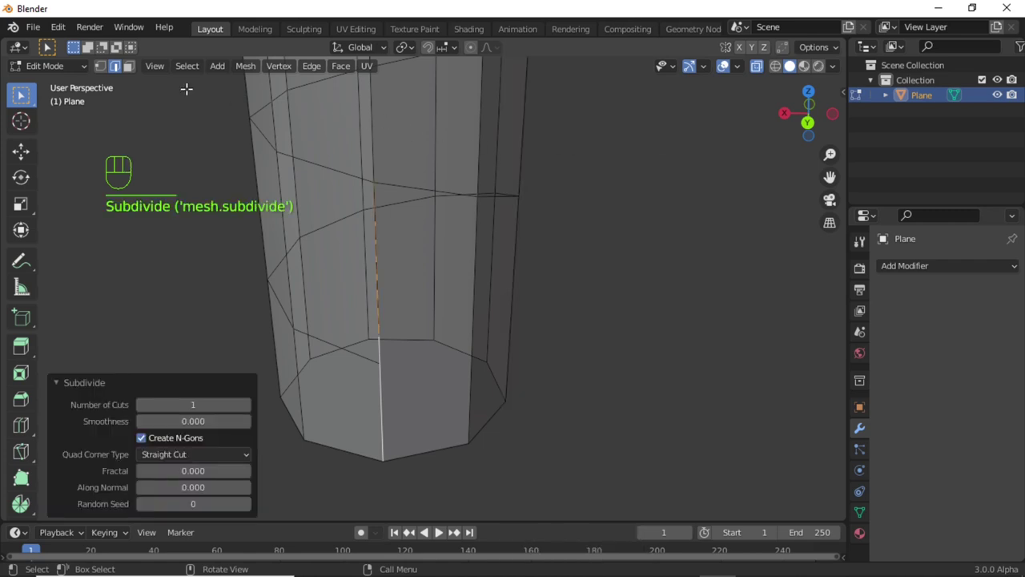
Step: Merge the new lower seam vertex into the spiral's lower end vertex with At Last, and turn X-ray off
click(100, 66)
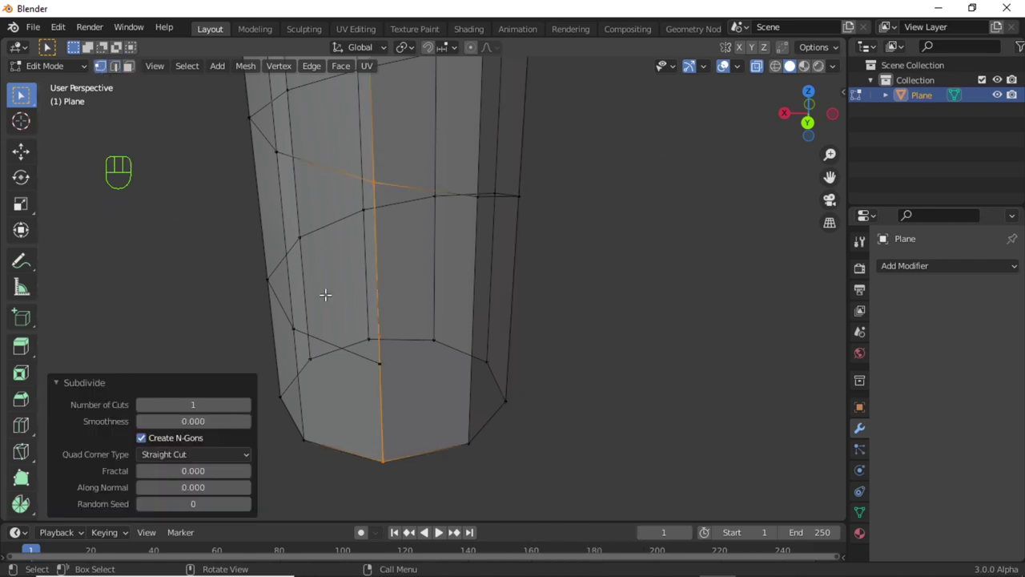
click(382, 341)
key(shift)
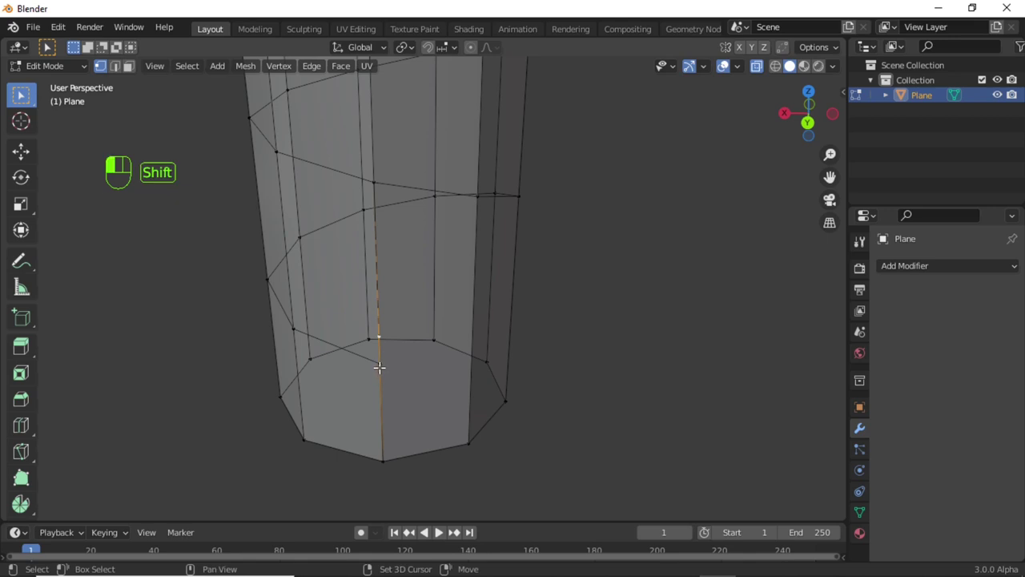
shift+click(379, 367)
key(m)
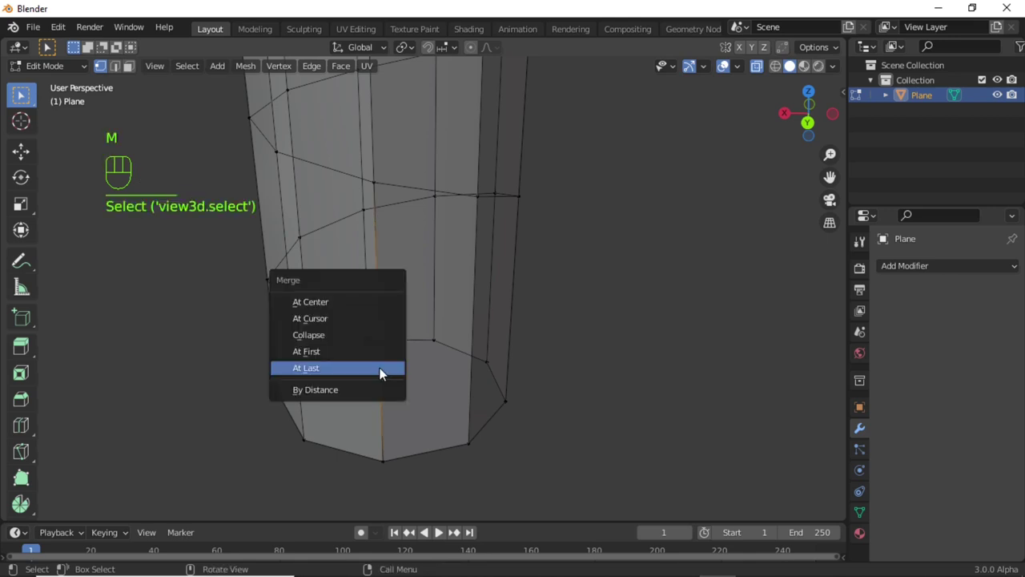
click(346, 373)
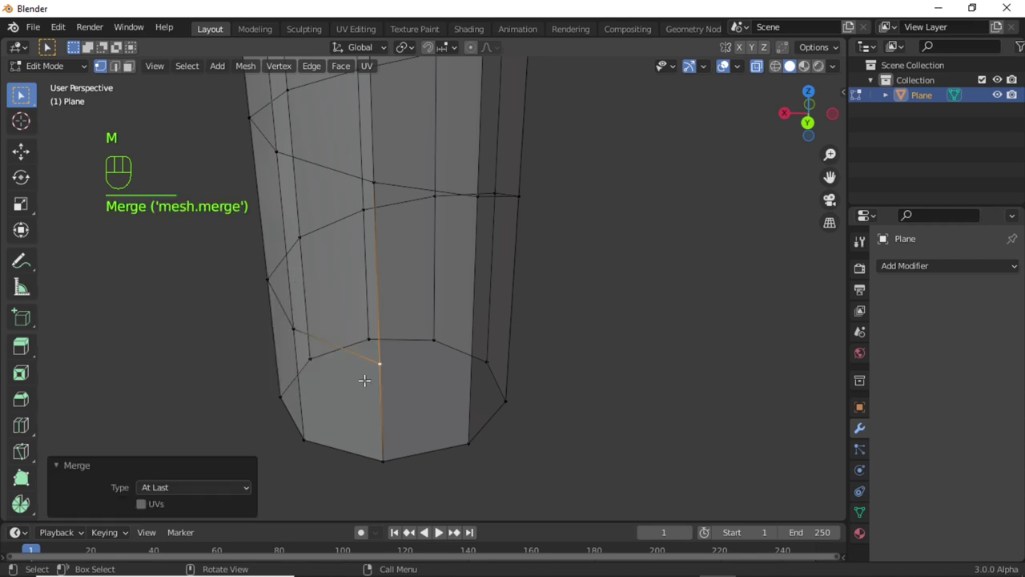
key(alt+z)
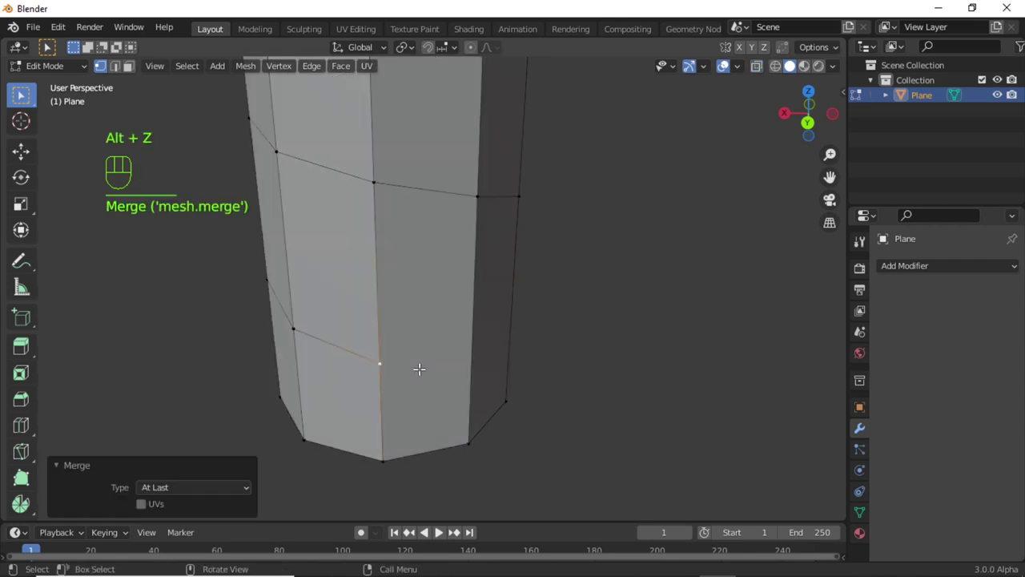
Step: From the back view, select the whole spiral edge loop and bevel it about 0.161 m wide with 2 segments
key(KP_1)
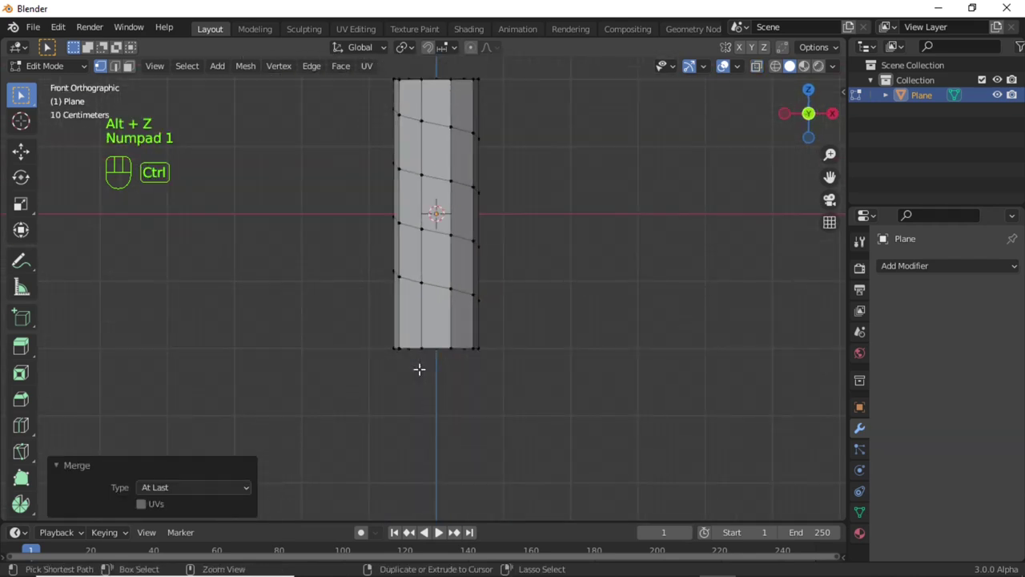
key(ctrl+KP_1)
scroll(432, 360, up, 3)
shift+scroll(561, 336, up, 2)
click(499, 437)
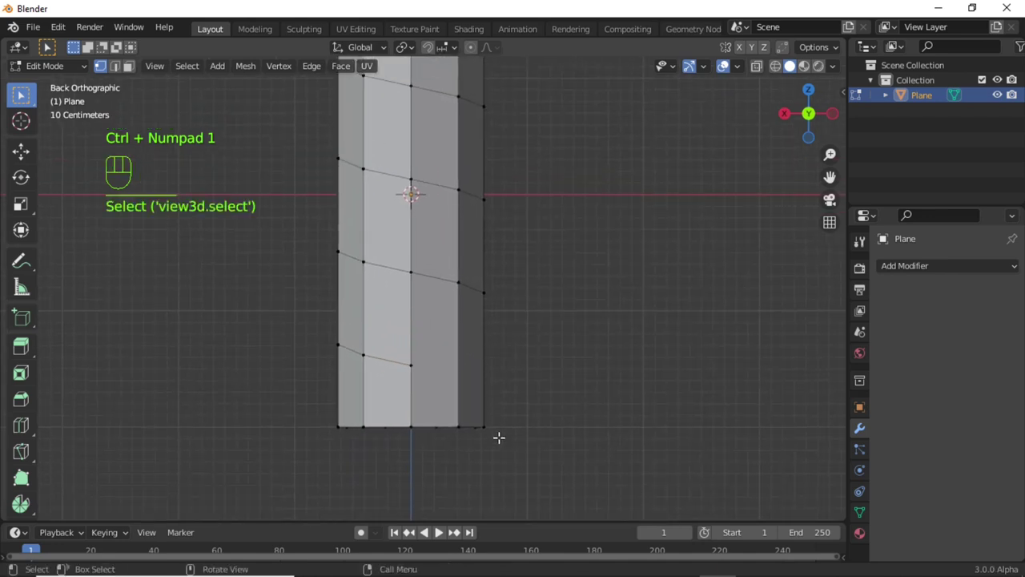
click(116, 67)
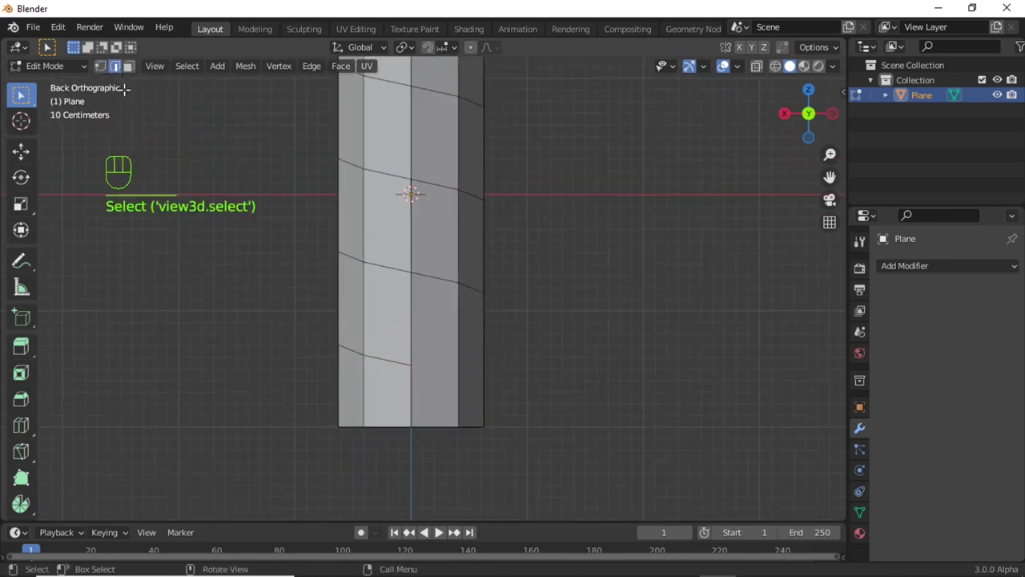
alt+click(385, 358)
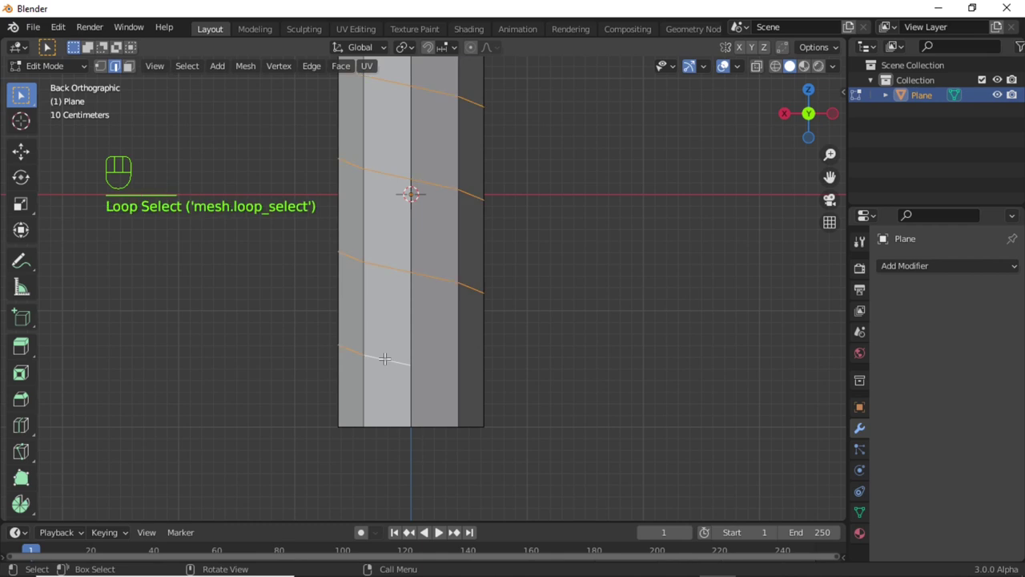
scroll(384, 356, down, 1)
shift+scroll(417, 344, up, 2)
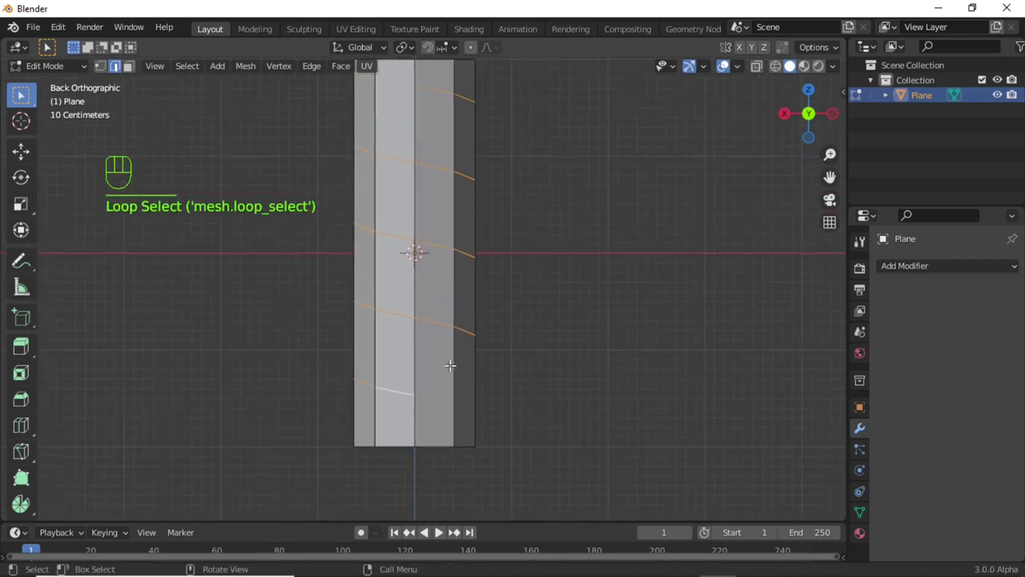
key(ctrl+b)
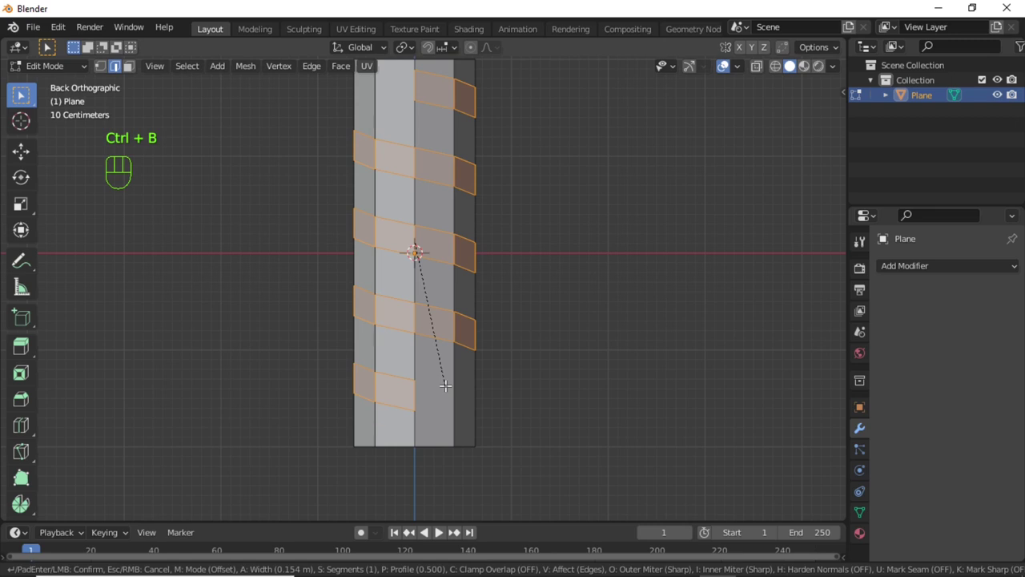
scroll(445, 386, up, 1)
click(445, 386)
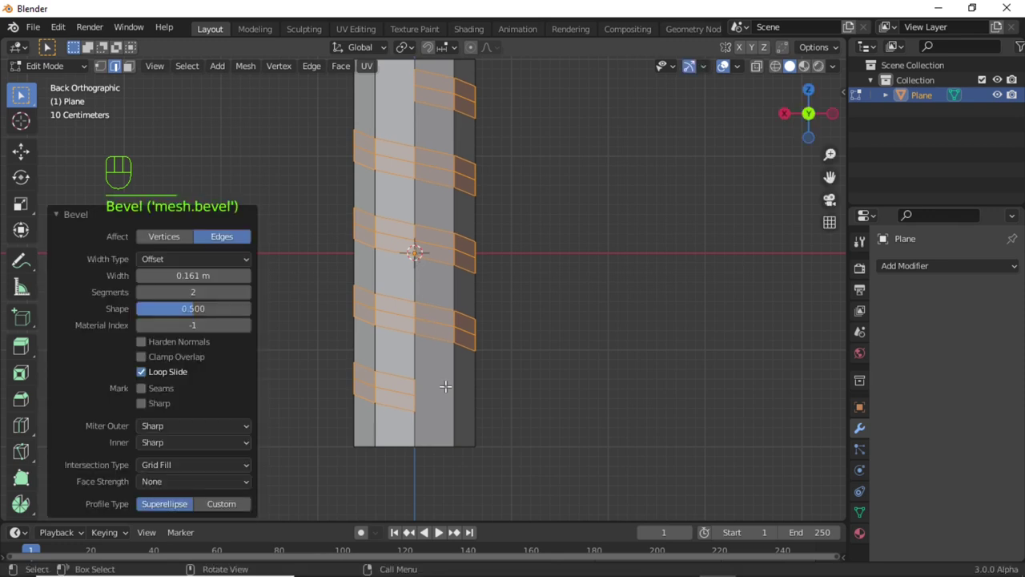
Step: Select the middle edge loop of the bevelled spiral and push it outward with Shrink/Fatten by about 0.171 m
click(539, 377)
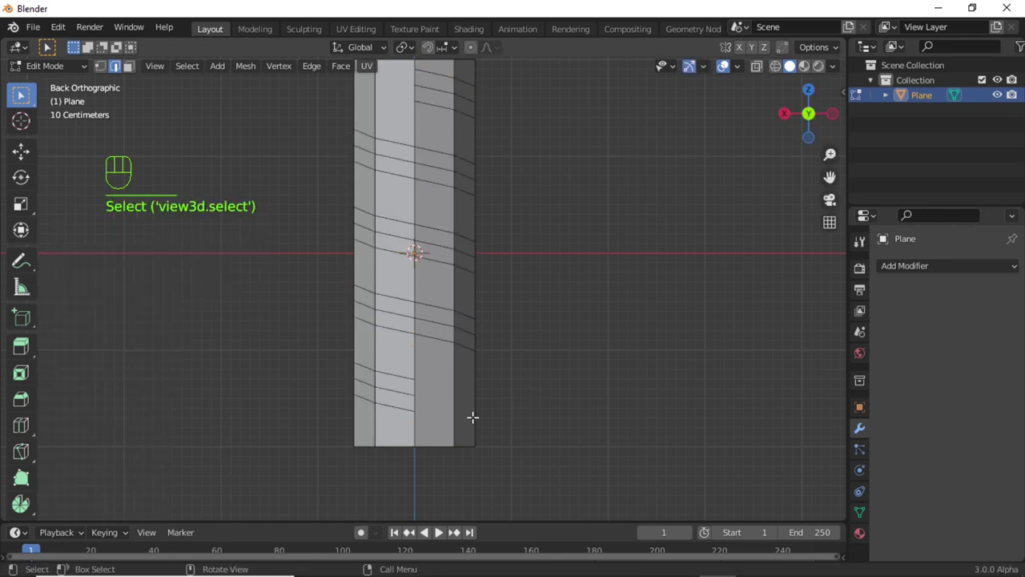
alt+click(393, 393)
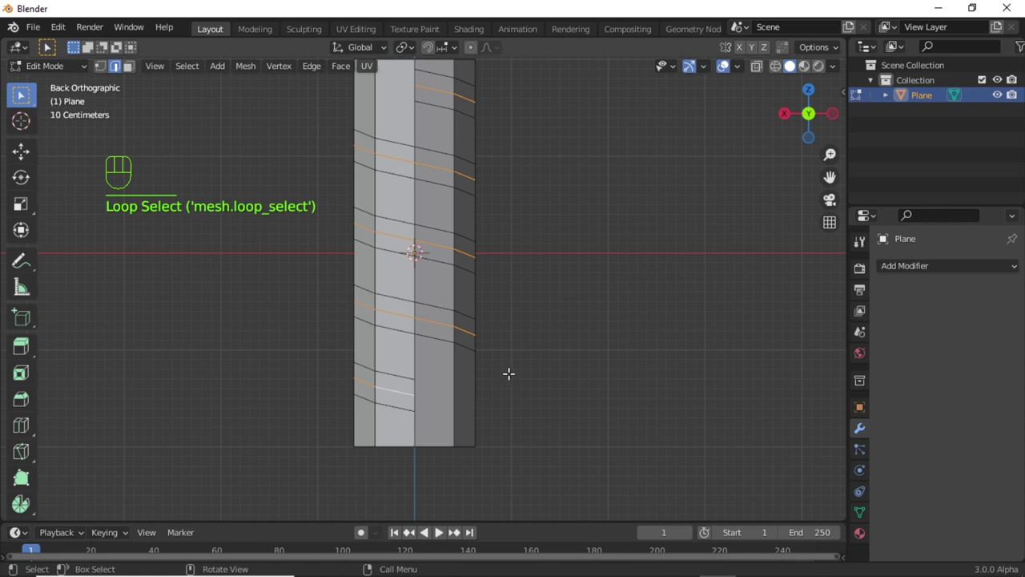
key(alt+s)
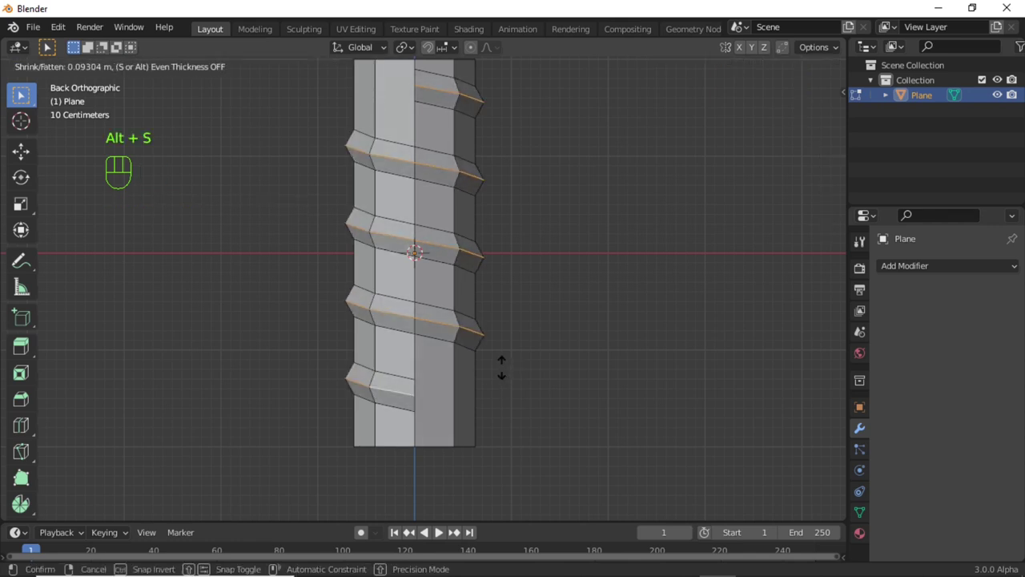
click(499, 364)
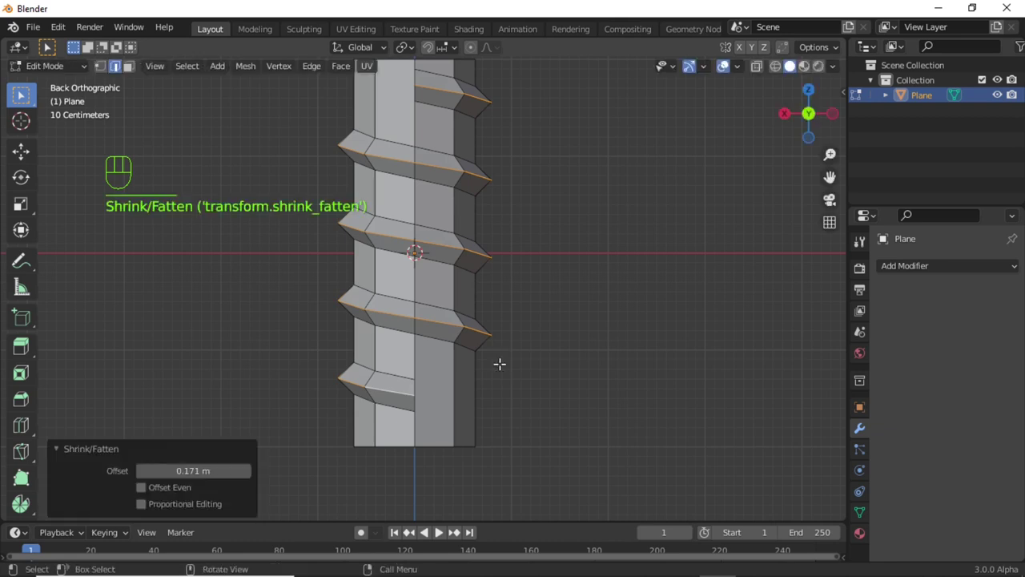
Step: Select the whole mesh and scale it along the global Z axis to about 0.274
key(a)
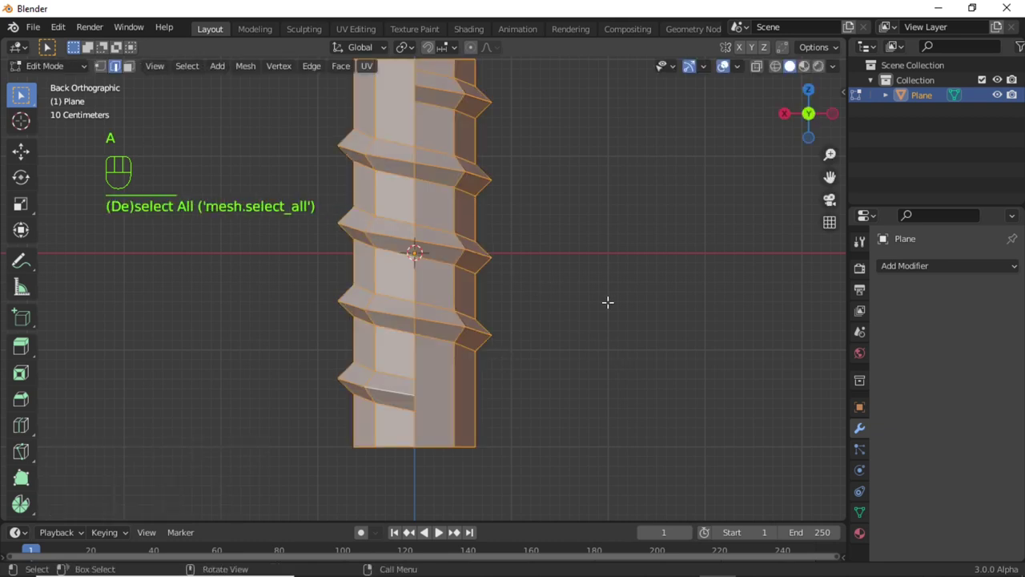
key(s)
key(z)
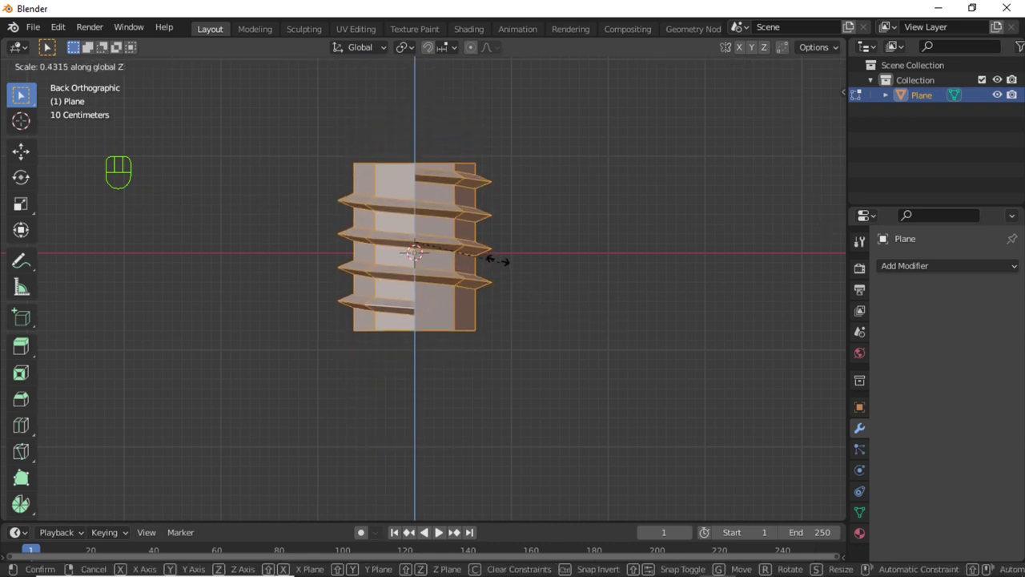
click(483, 240)
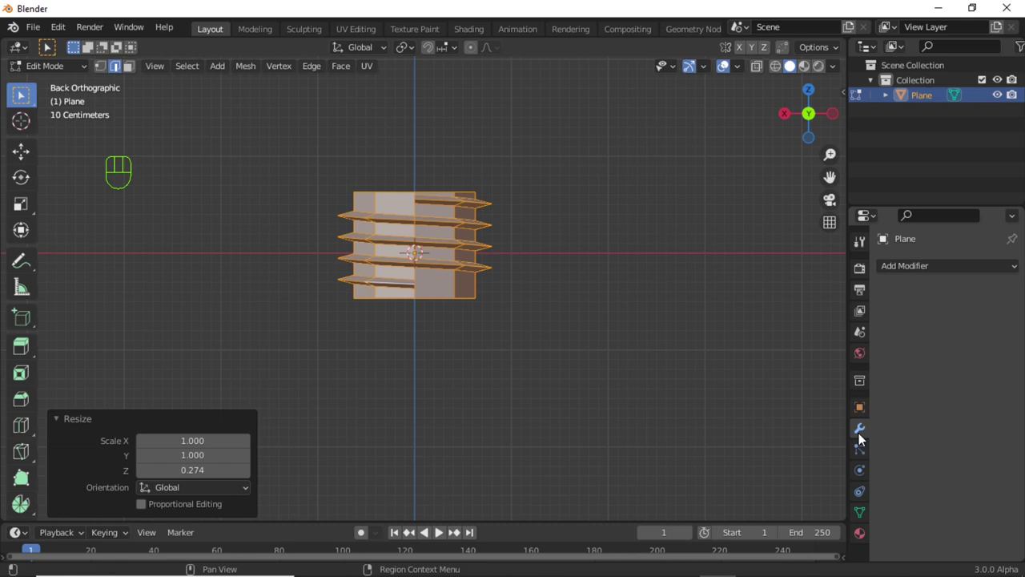
Step: Add a Subdivision Surface modifier to the threaded mesh and set its viewport and render levels to 3
click(910, 269)
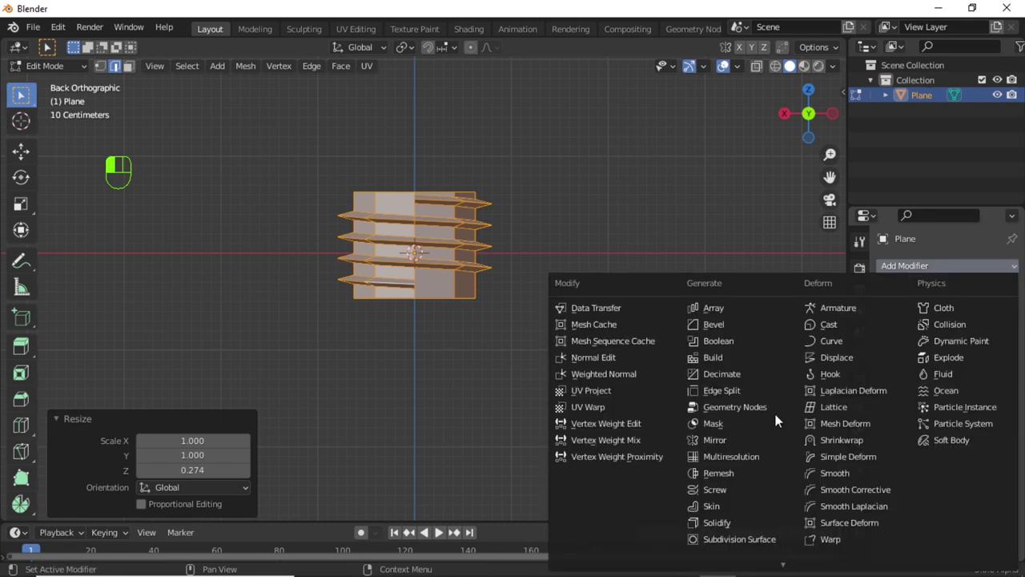
click(725, 540)
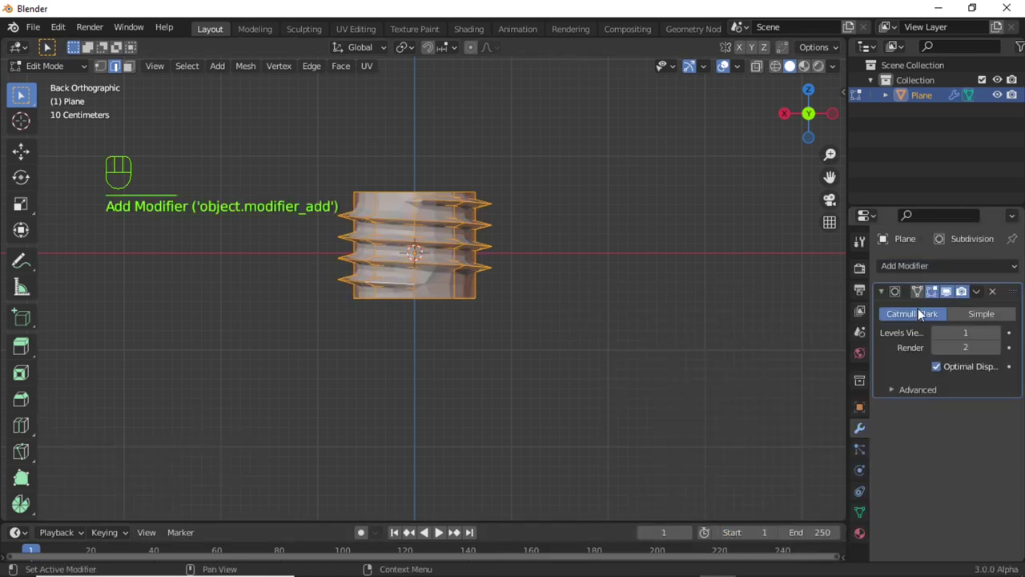
click(995, 333)
click(995, 332)
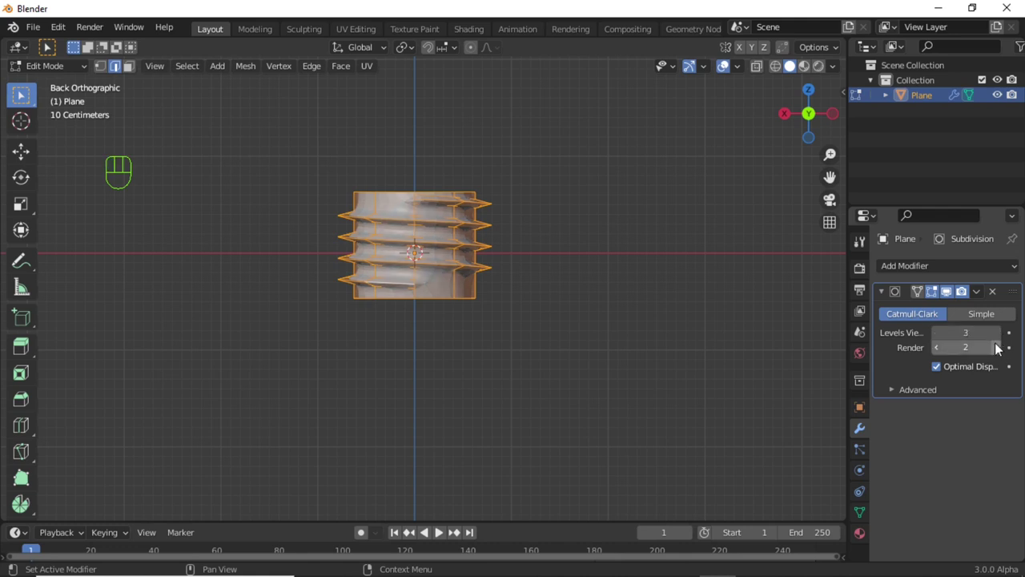
click(995, 347)
Step: Select the protruding end vertices at the thread's upper and lower ends and move them about -0.16 m along the Y axis
middle_drag(398, 358, 460, 364)
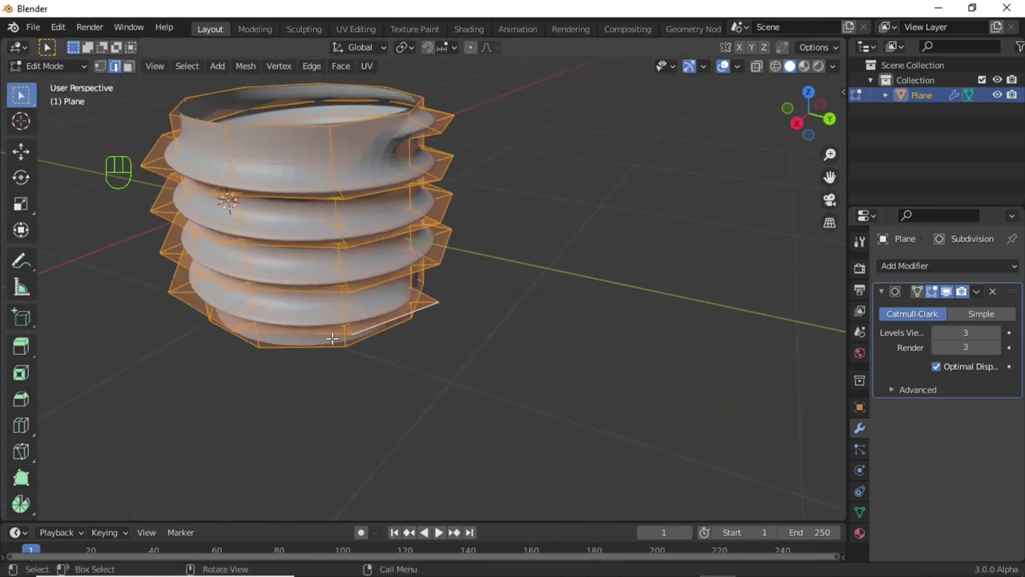
click(100, 67)
click(435, 133)
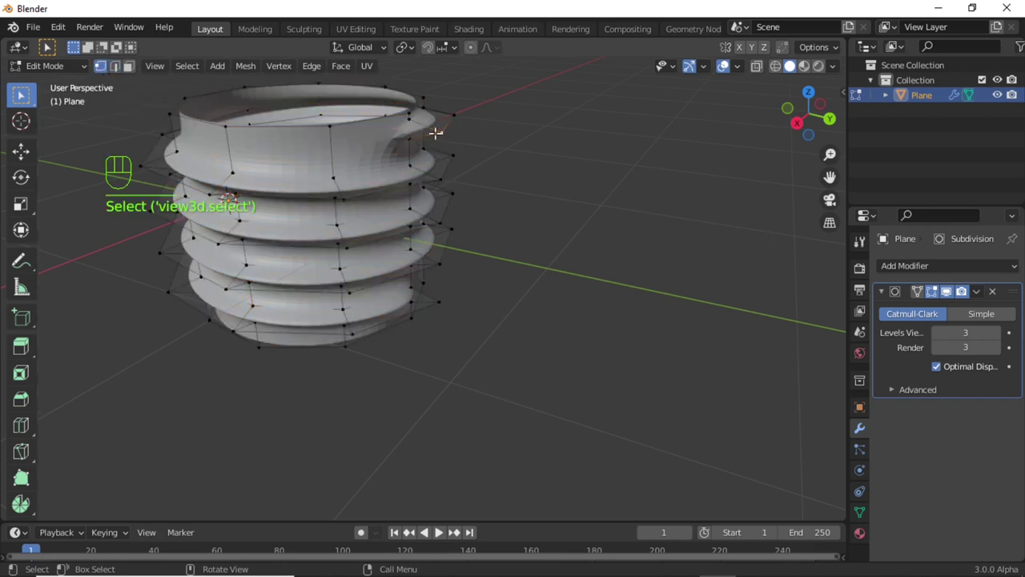
mouse_move(444, 171)
middle_down()
mouse_move(435, 206)
mouse_move(437, 181)
middle_up()
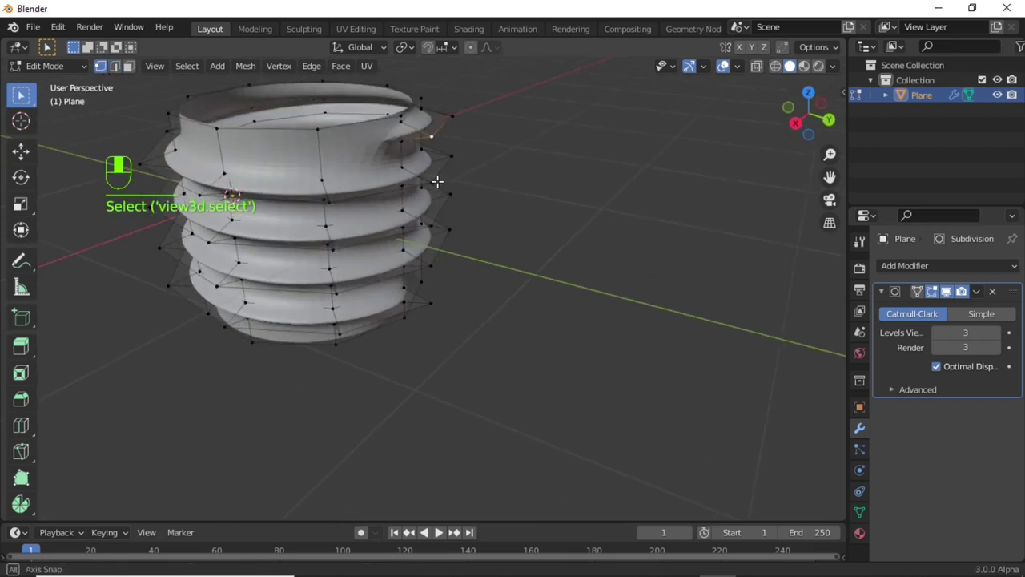
middle_drag(430, 305, 493, 310)
shift+click(394, 286)
key(g)
key(y)
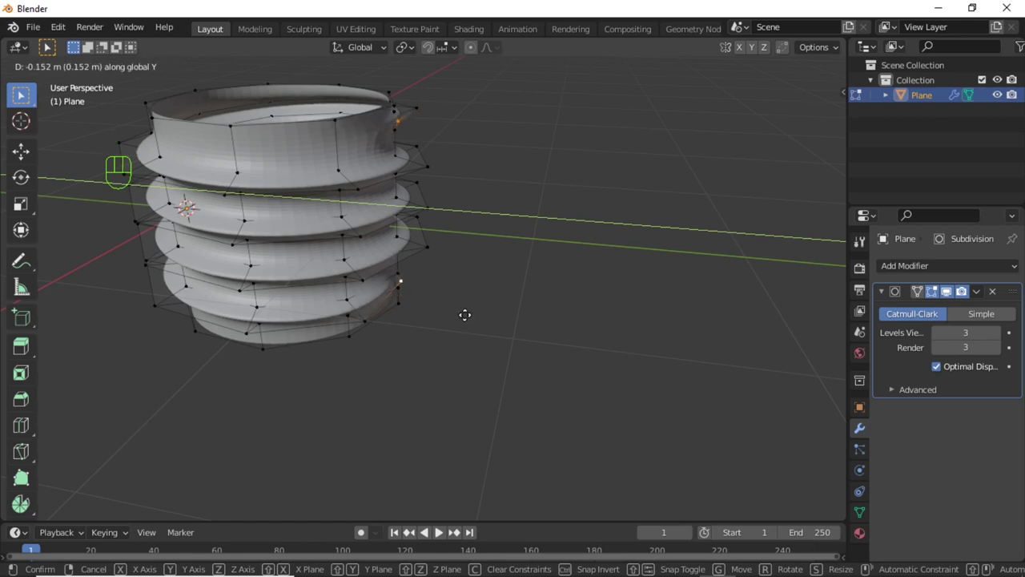
click(465, 313)
Step: From the front view, extrude the cylinder's bottom edge loop and scale it outward, last by 1.183, to form the bottle's shoulder
key(KP_1)
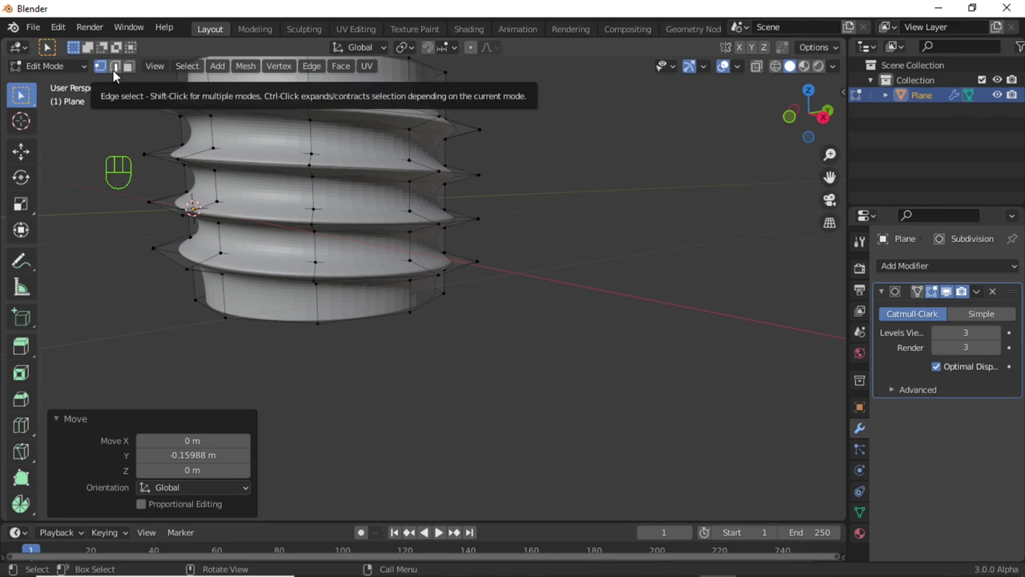
click(115, 67)
key(KP_1)
scroll(403, 311, down, 2)
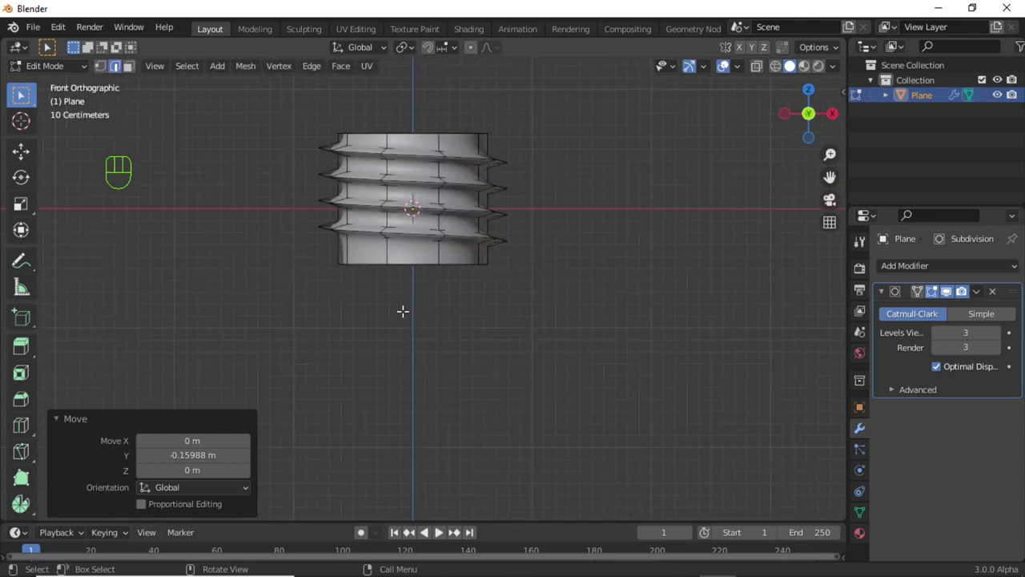
alt+click(413, 264)
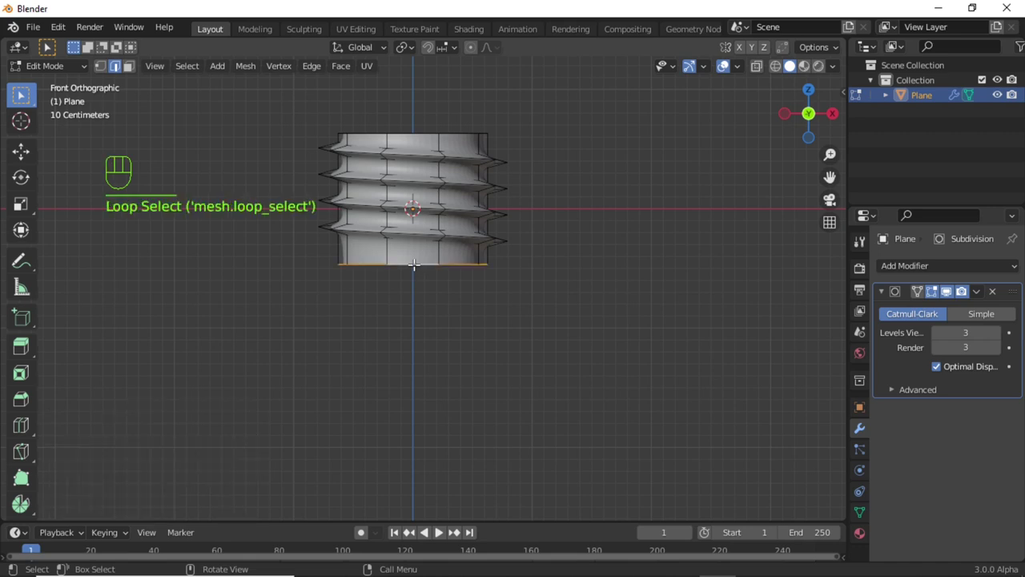
key(e)
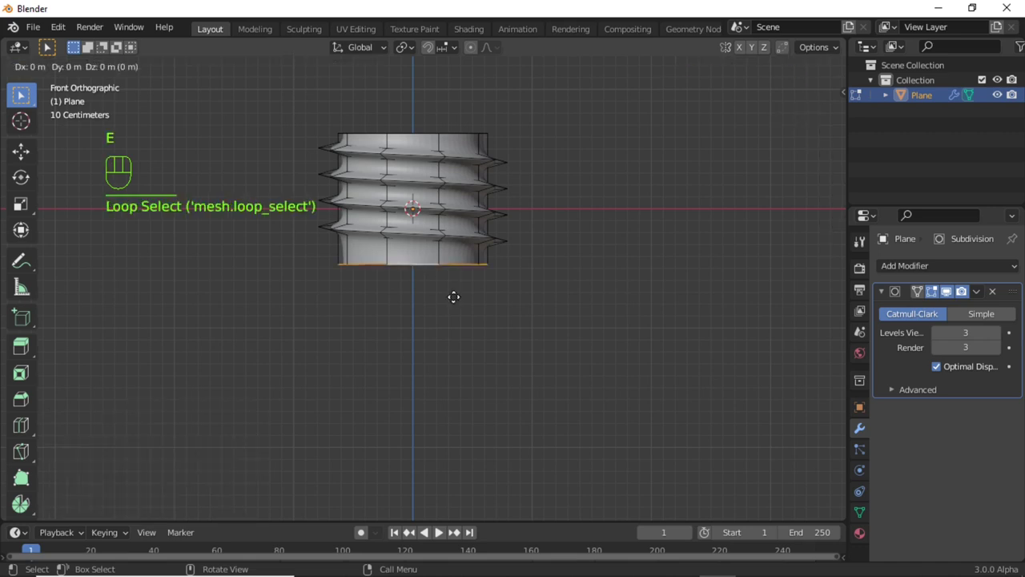
click(453, 297)
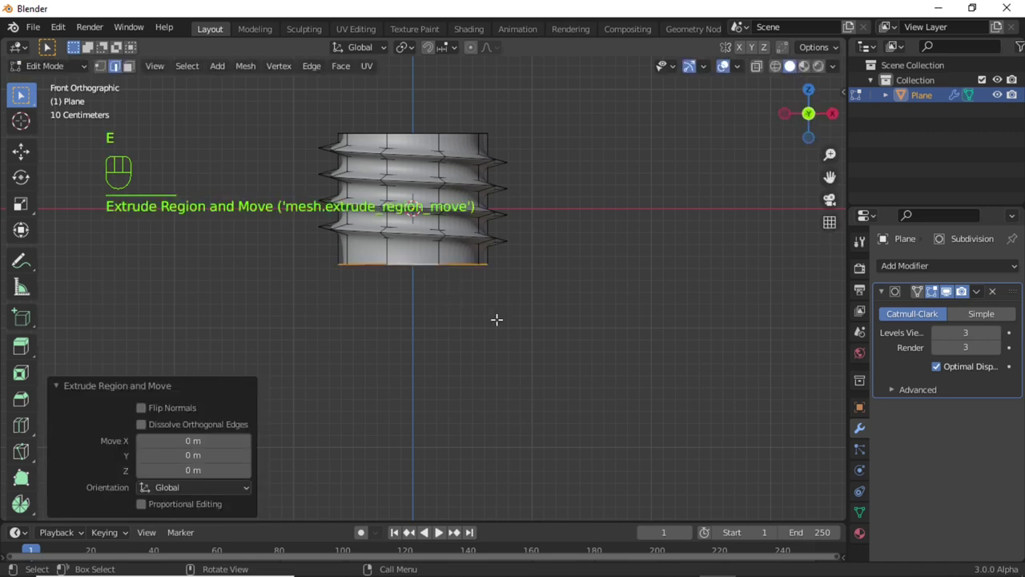
key(s)
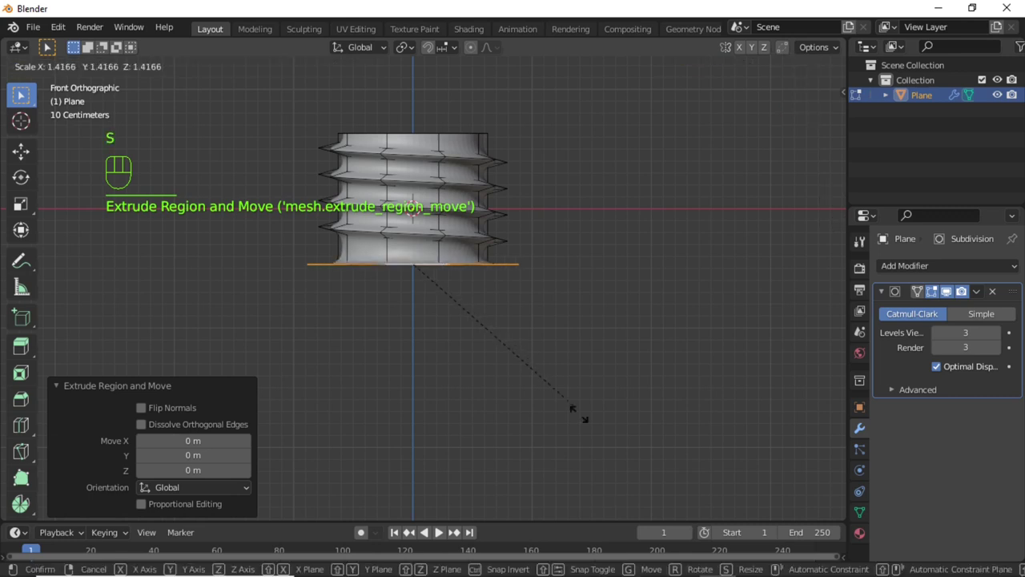
click(623, 472)
key(s)
click(633, 488)
shift+middle_drag(620, 232, 626, 174)
Step: Extrude the shoulder's outer edge loop about 2.959 m down and move it further down along Z to lengthen the bottle body
key(e)
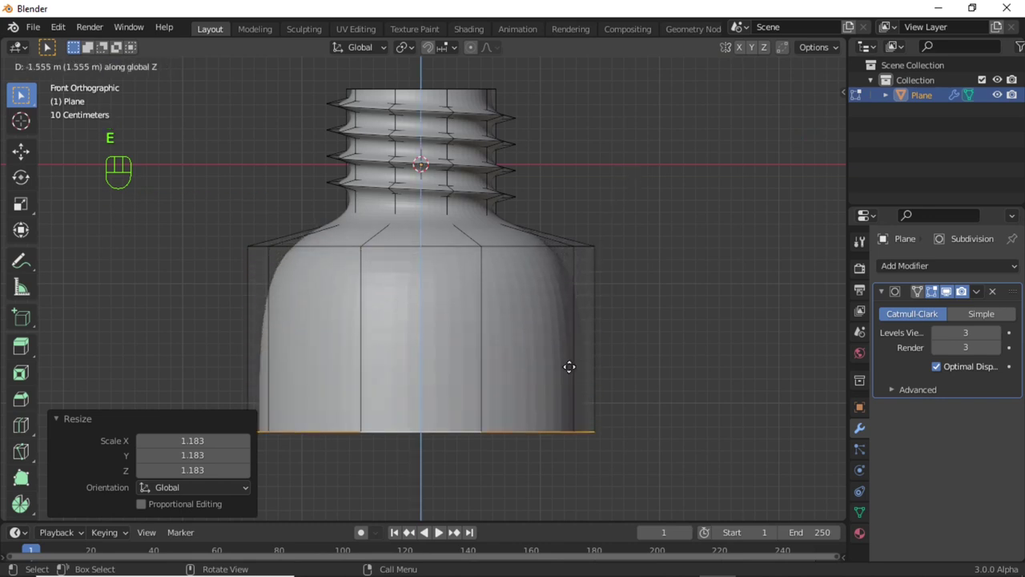
click(558, 66)
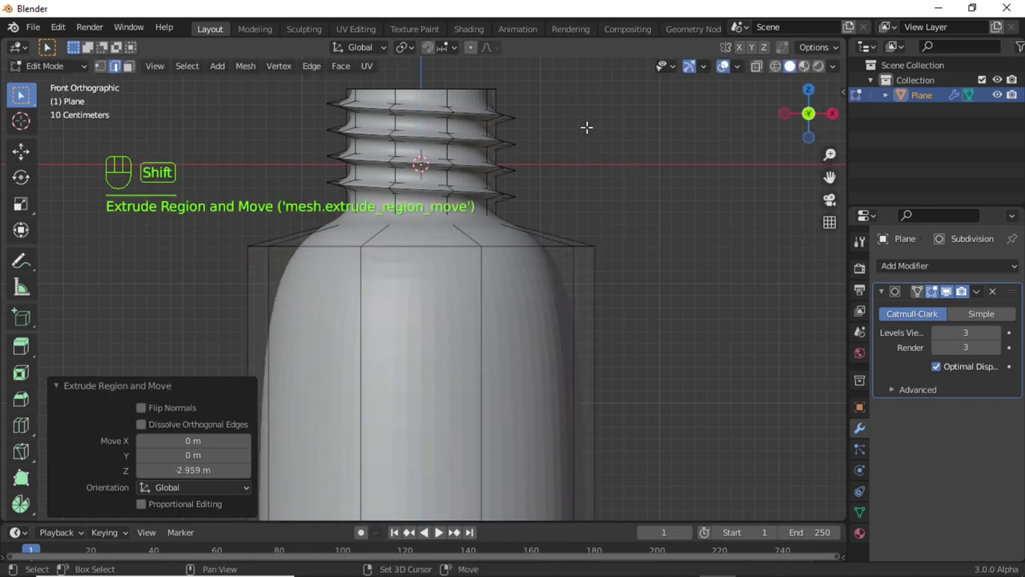
shift+middle_drag(585, 126, 563, 393)
scroll(563, 393, down, 2)
key(g)
key(z)
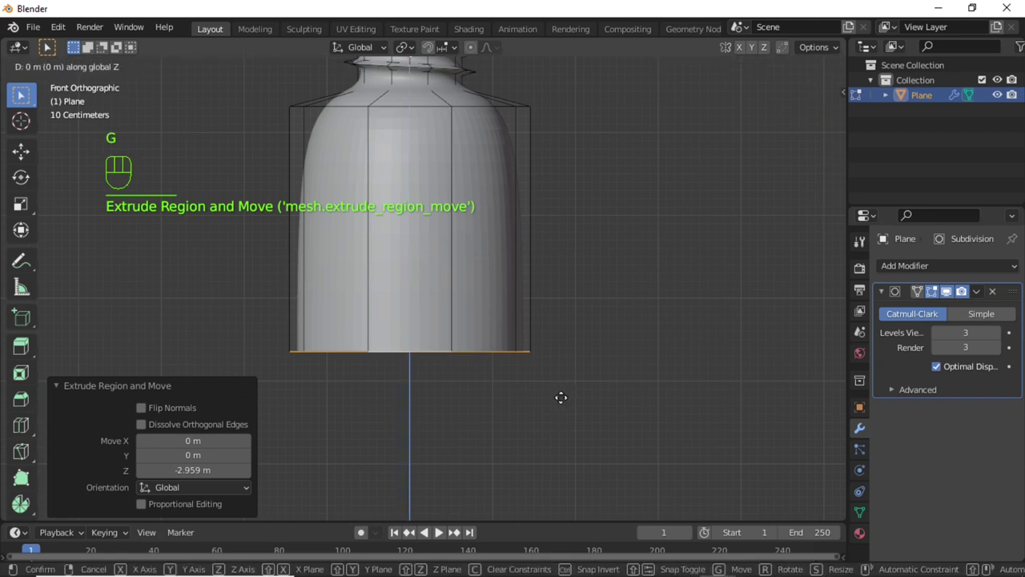
click(536, 205)
scroll(536, 206, down, 3)
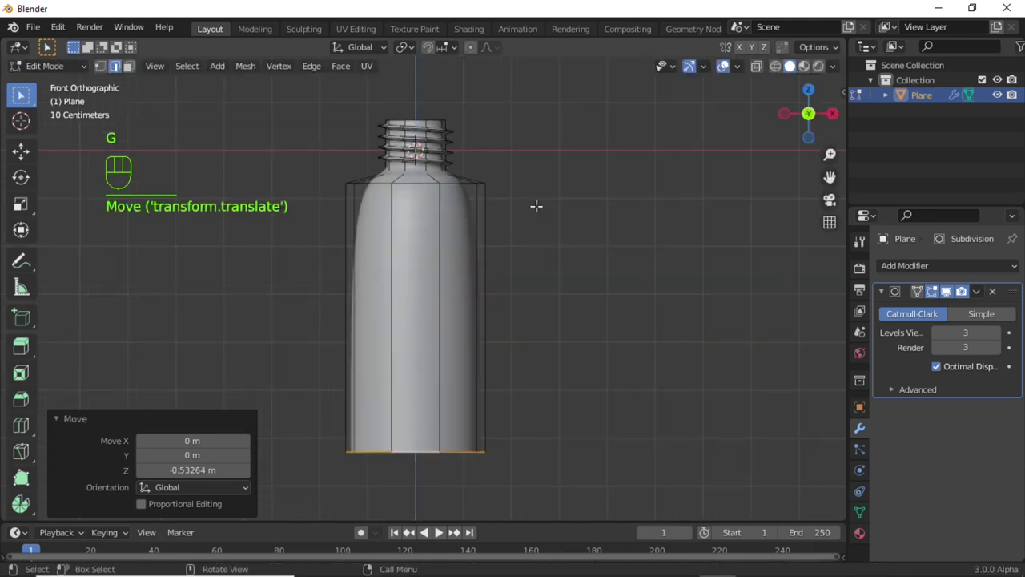
Step: Fill the open bottom loop of the bottle with a face and inset it by about 0.554 m
key(f)
key(ctrl+z)
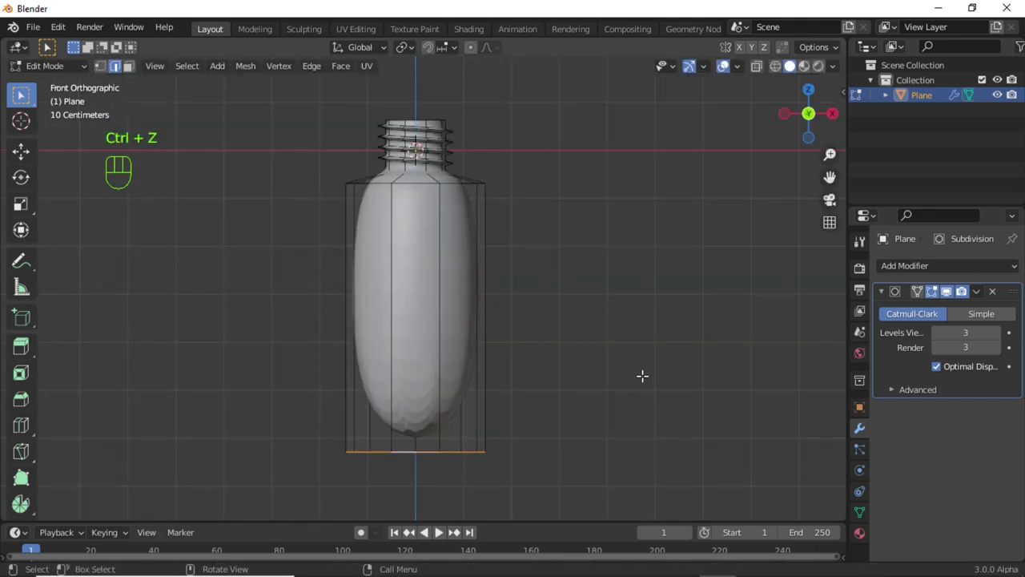
key(i)
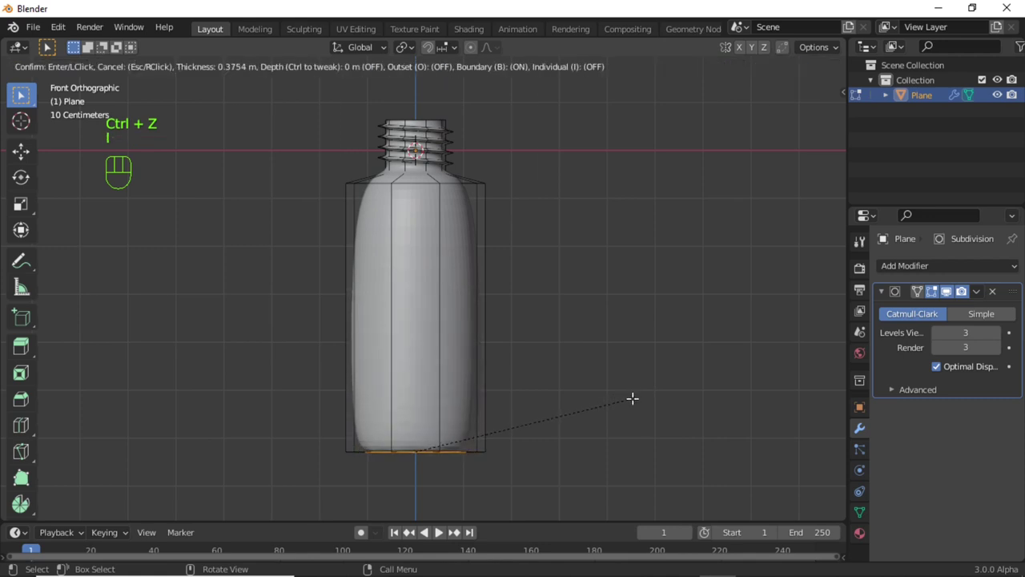
click(627, 401)
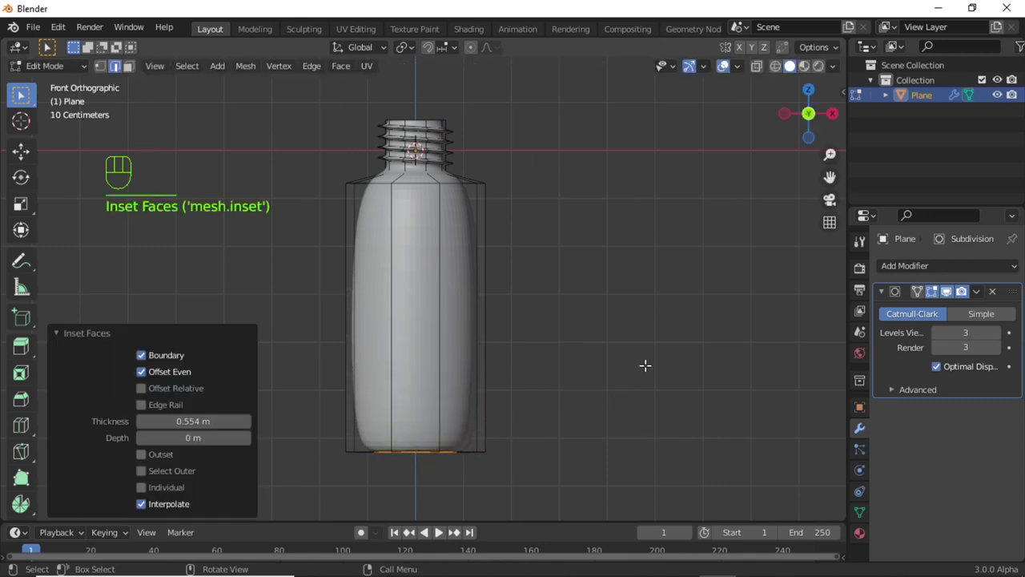
click(617, 360)
Step: Add two centred horizontal loop cuts to the bottle body and scale them apart along Z toward the shoulder and base
key(ctrl+r)
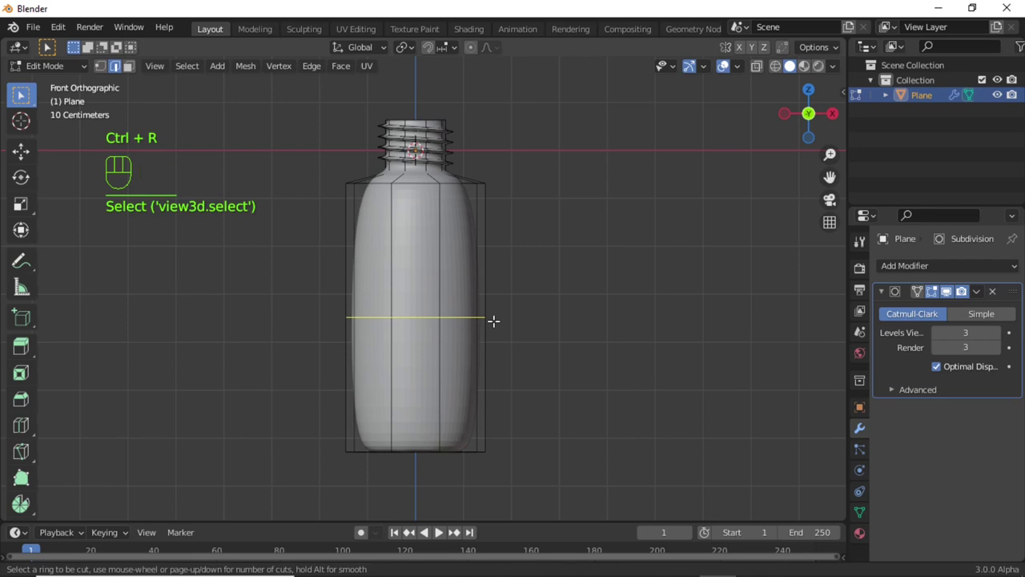
scroll(493, 320, up, 1)
click(494, 320)
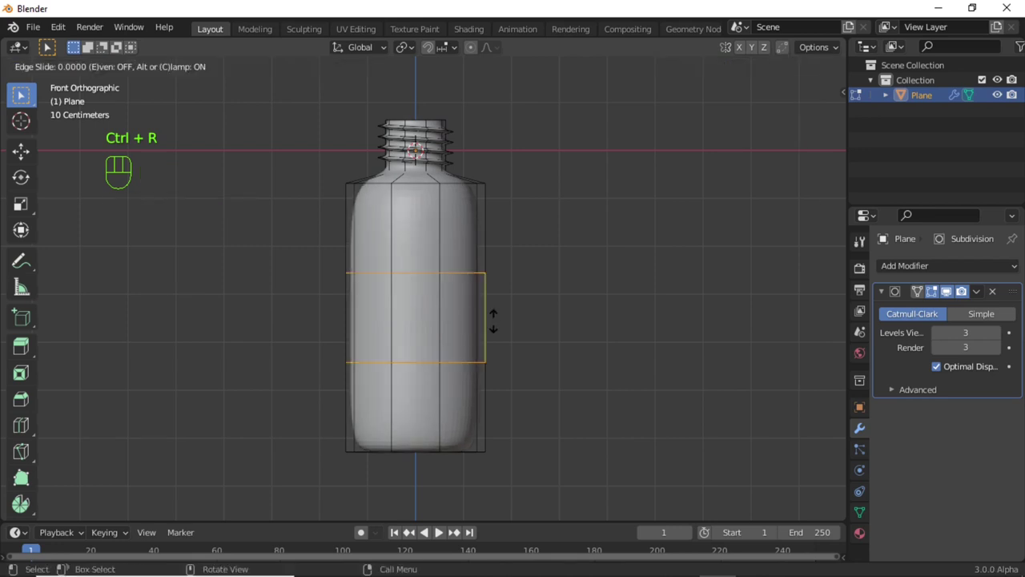
right_click(493, 320)
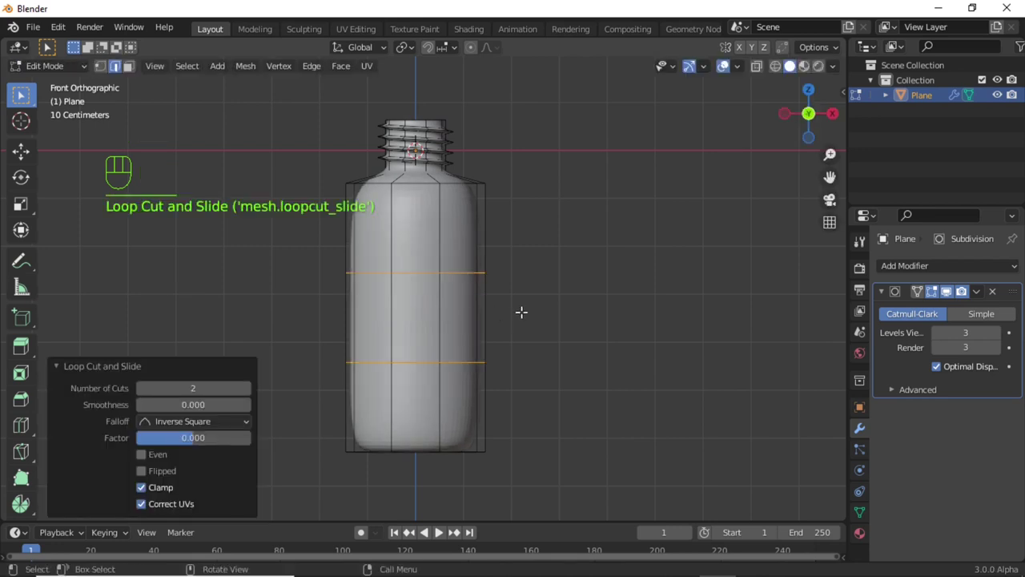
key(s)
key(z)
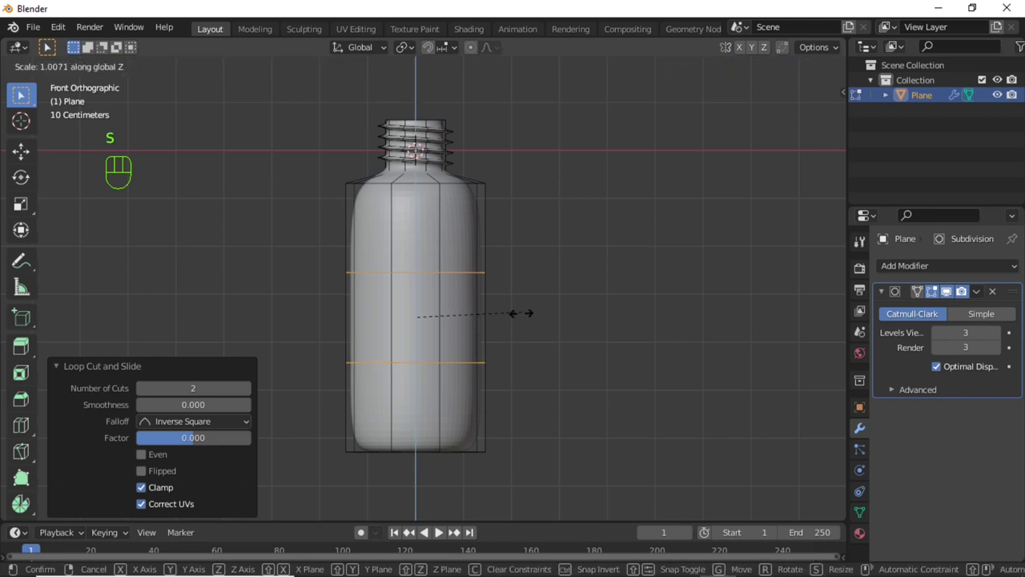
click(525, 126)
click(635, 334)
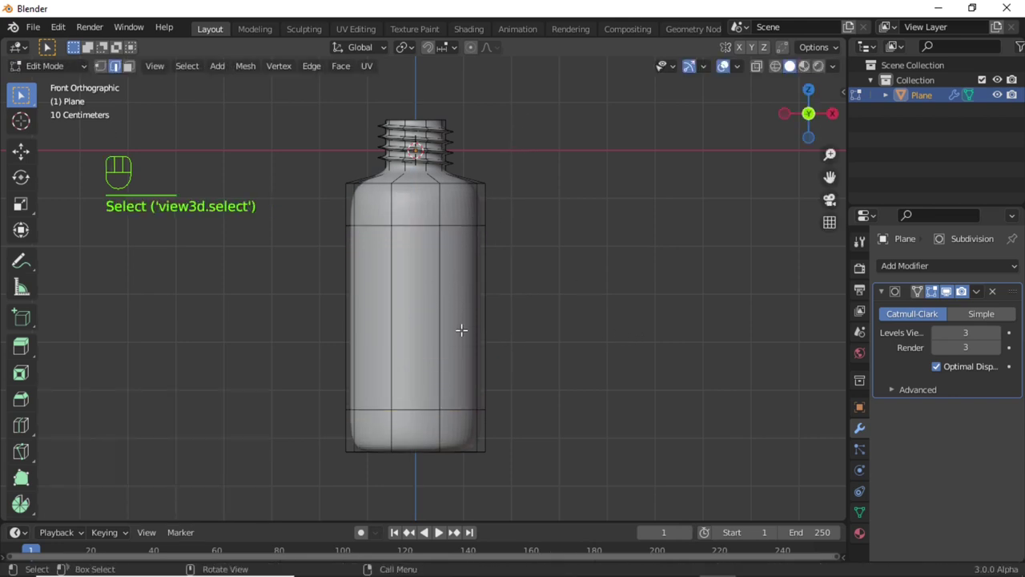
Step: Add one centred horizontal loop cut to the body's middle and bevel it about 0.686 m wide with 2 segments
key(ctrl+r)
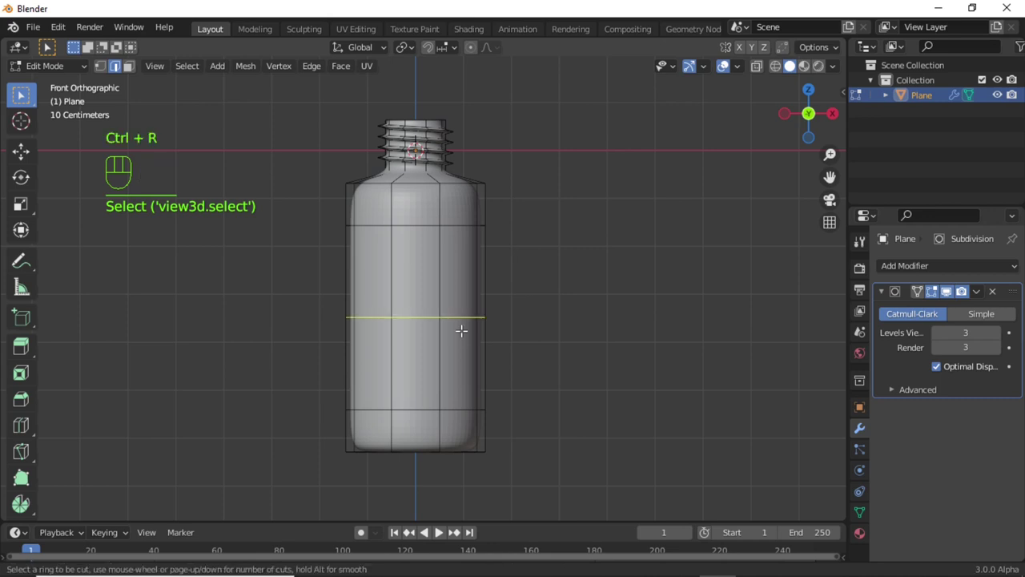
click(462, 330)
right_click(461, 330)
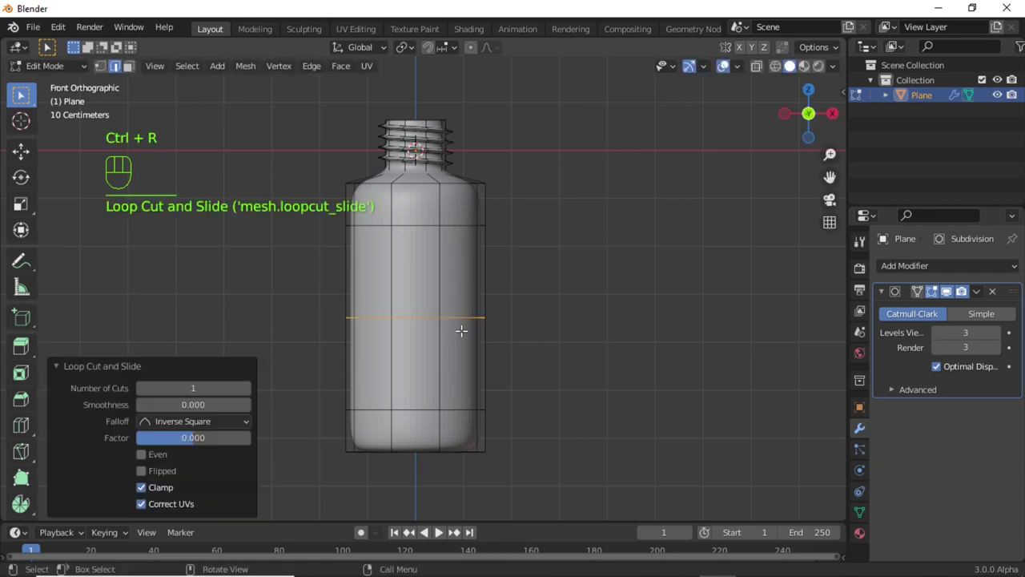
key(ctrl+b)
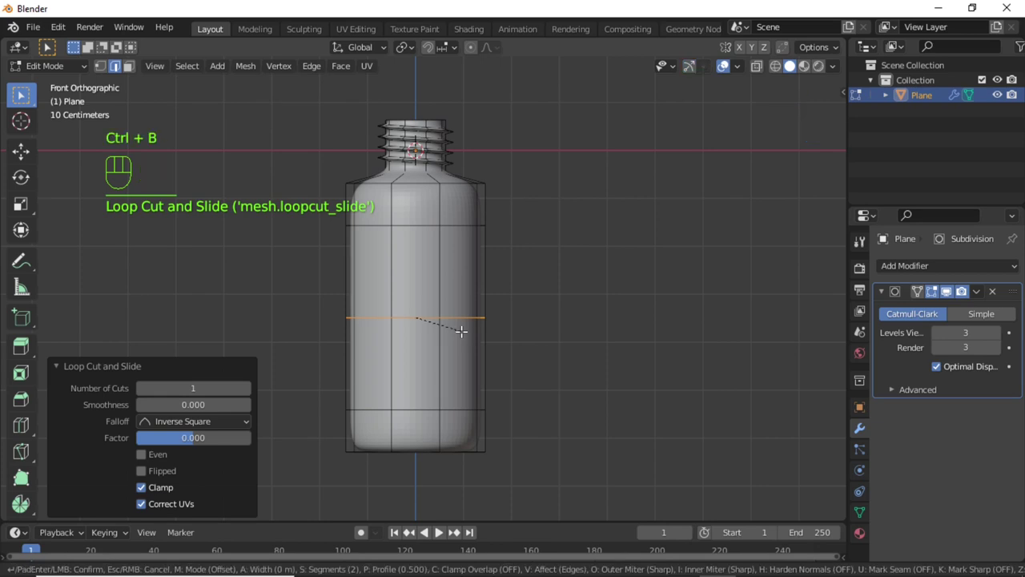
click(444, 395)
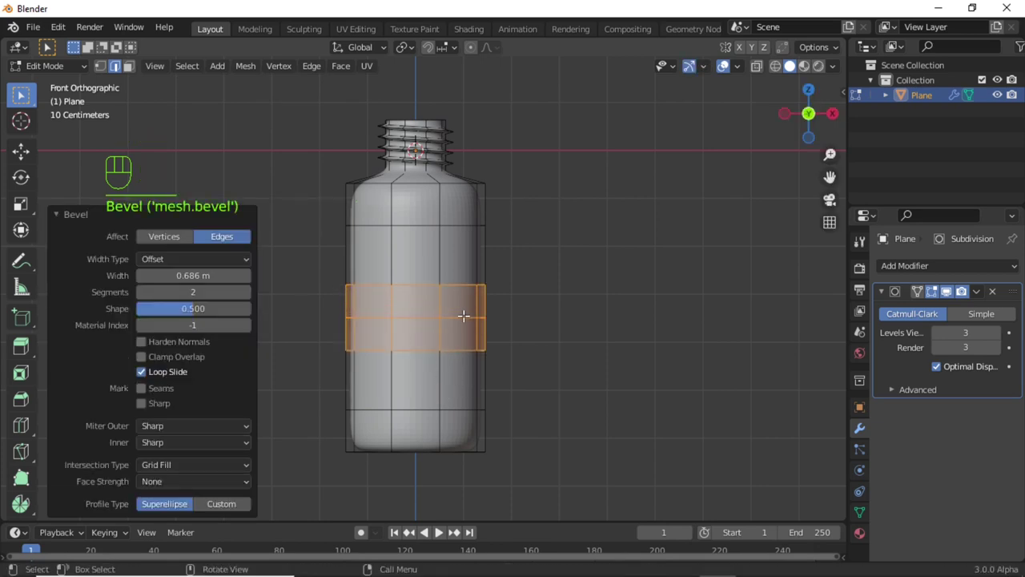
Step: Select the middle edge loop of the bevelled band and pull it inward with Shrink/Fatten to form the bottle's waist
alt+click(458, 320)
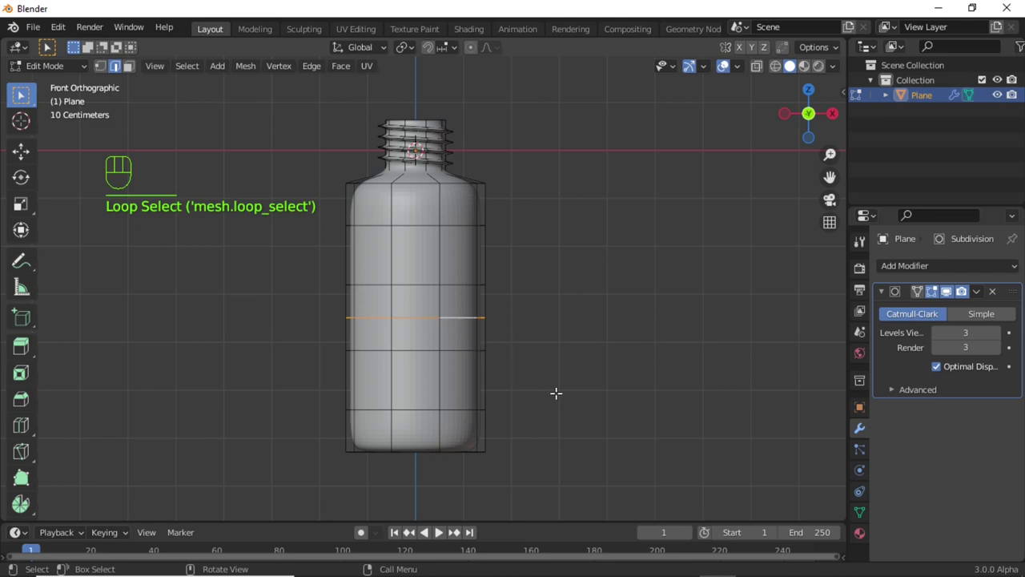
key(alt+s)
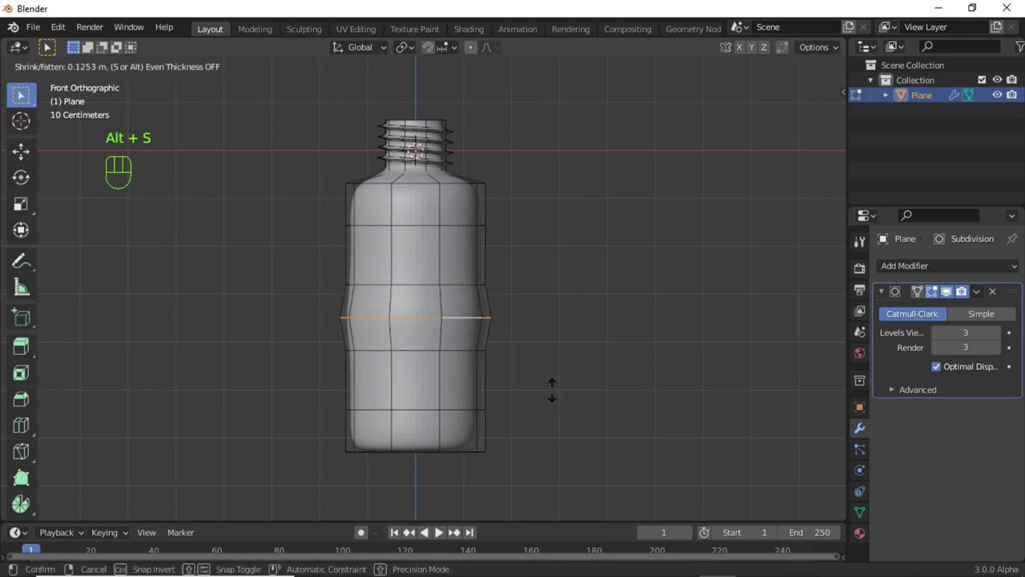
click(552, 392)
Step: Return to Object Mode and apply Shade Smooth to the bottle
key(Tab)
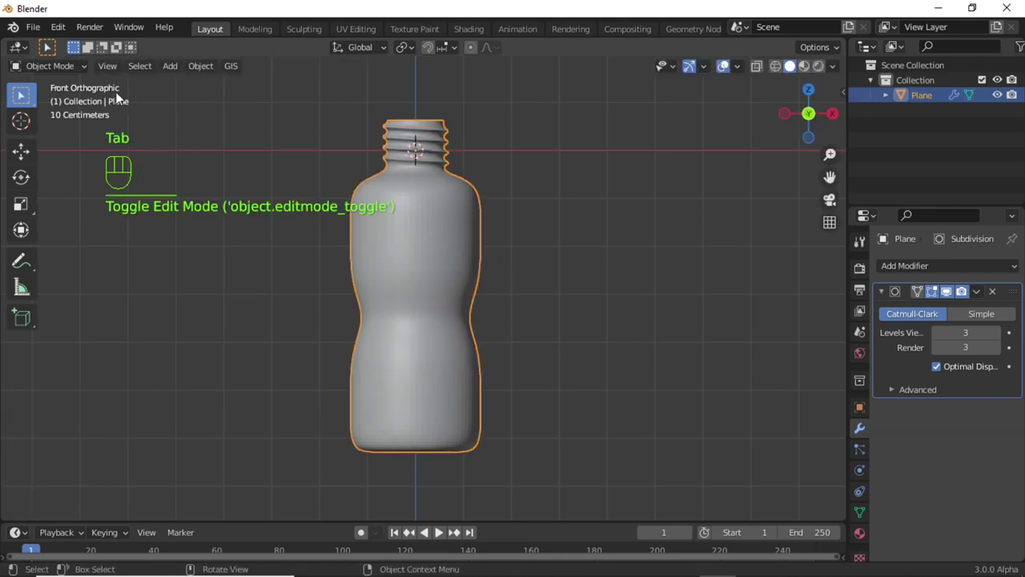
right_click(435, 216)
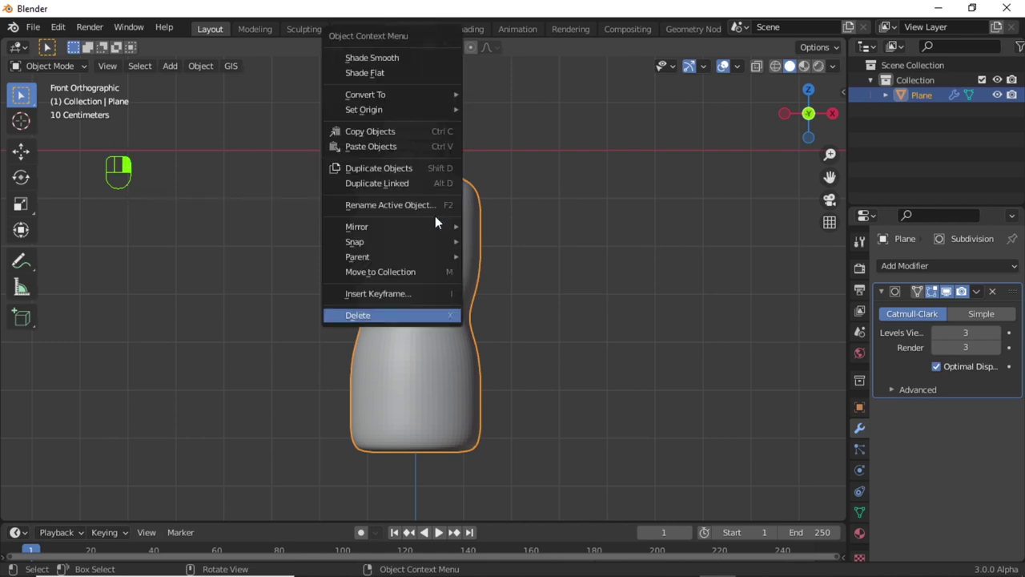
click(394, 62)
middle_drag(458, 179, 415, 210)
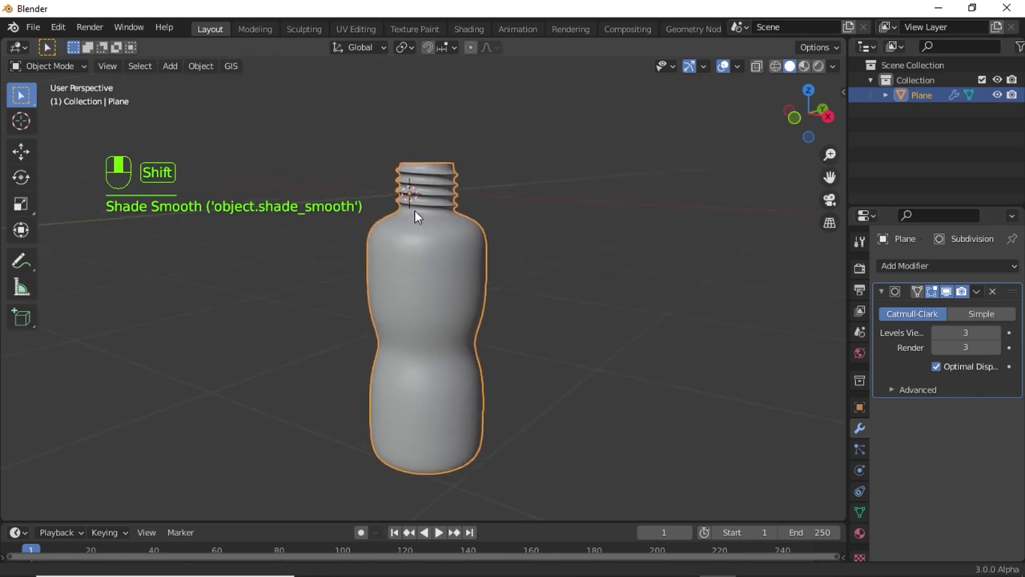
scroll(413, 192, up, 4)
shift+middle_drag(490, 213, 711, 156)
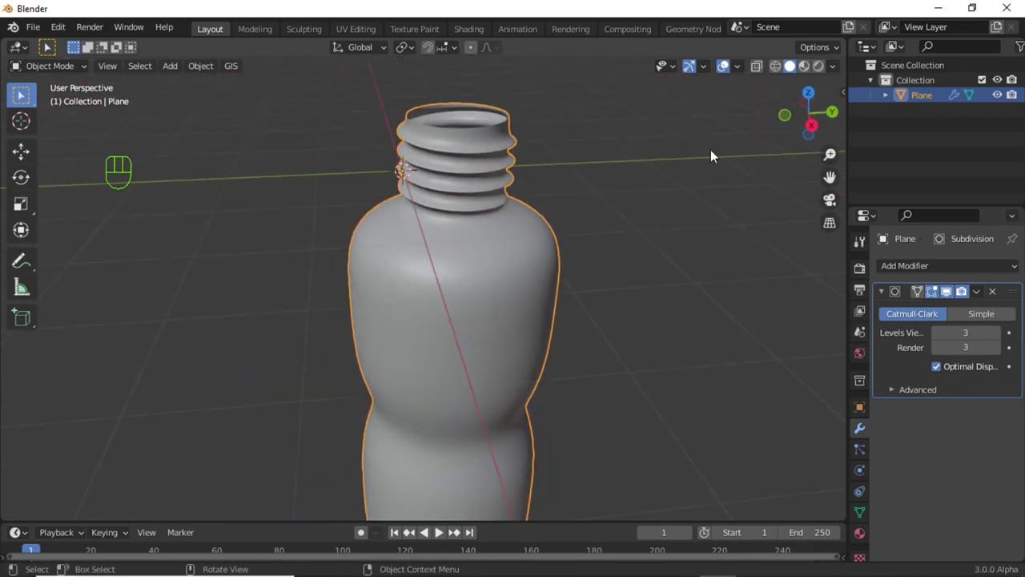
Step: Turn on the Wireframe overlay in the viewport to show the bottle's edges
click(738, 63)
click(645, 322)
middle_drag(445, 269, 625, 186)
click(53, 65)
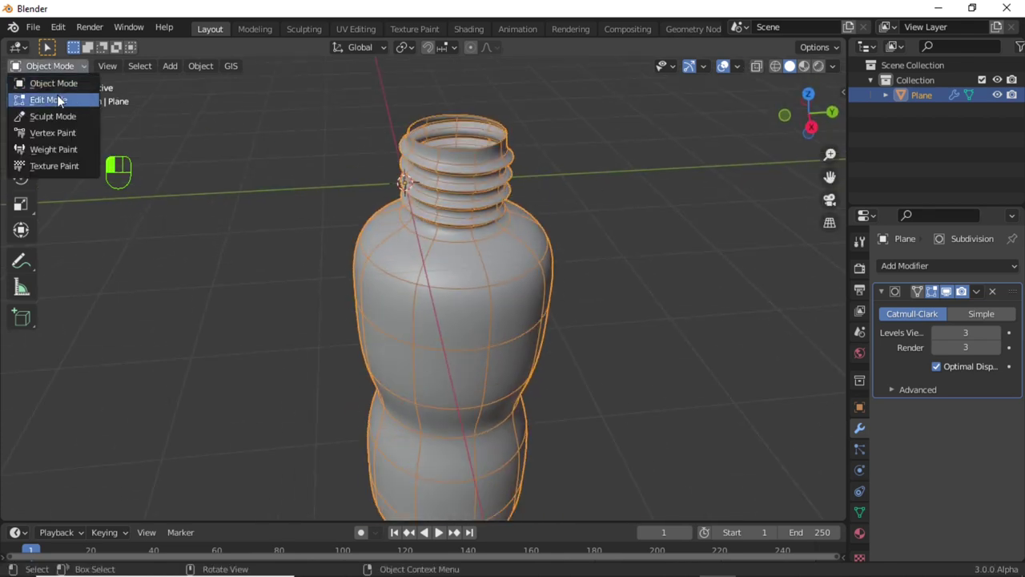
click(57, 98)
shift+middle_drag(513, 298, 459, 253)
key(ctrl+r)
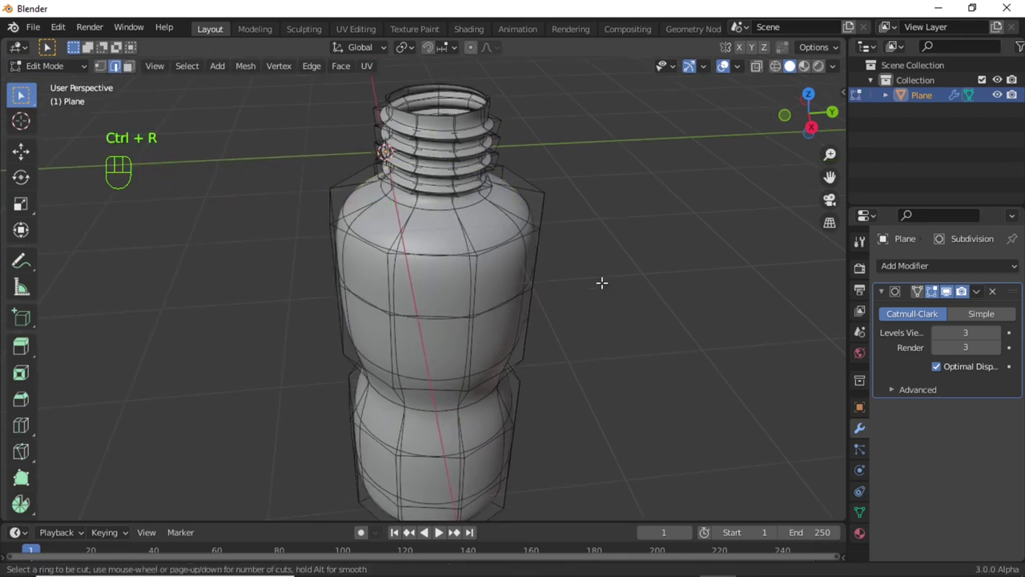
right_click(60, 67)
click(70, 67)
click(74, 83)
Step: Deselect the bottle object
middle_drag(241, 152, 595, 245)
click(596, 238)
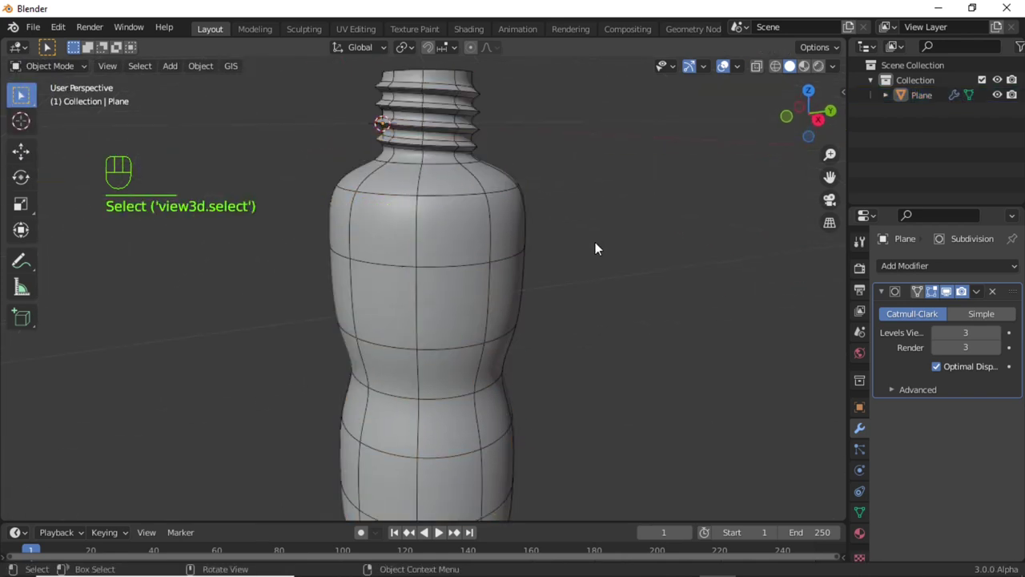